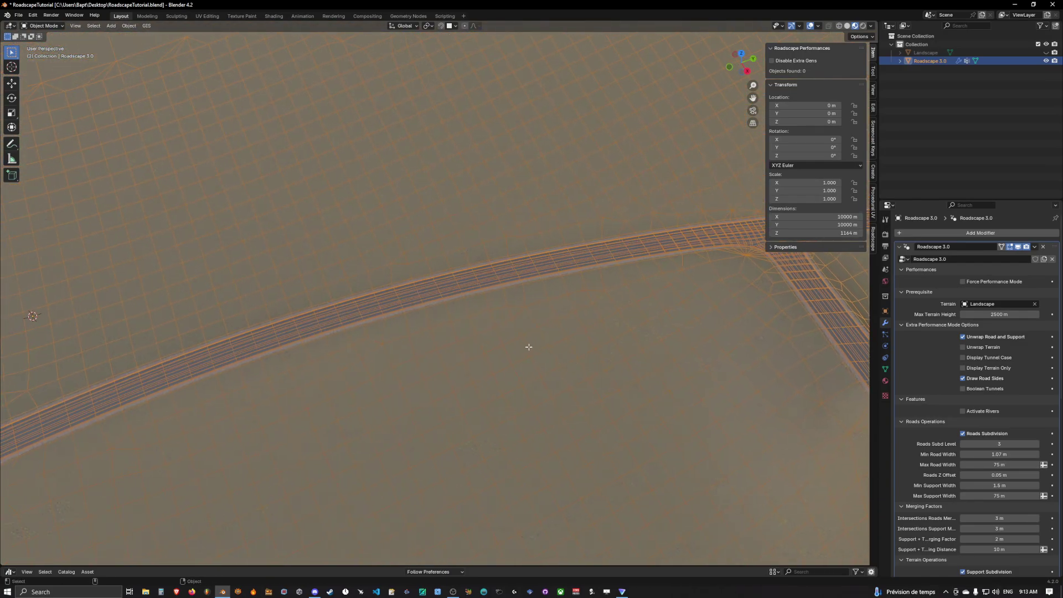
Step: Enter Edit Mode on the road mesh, enable Force Performance Mode and unhide the Landscape terrain
{"action": "key", "text": "Tab"}
{"action": "left_click", "coordinate": [962, 281]}
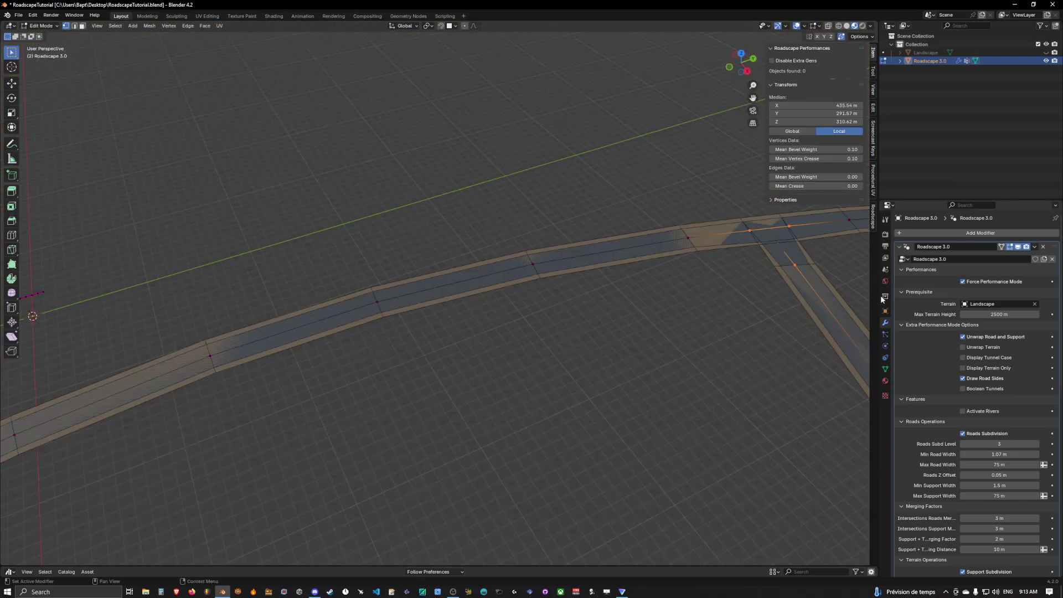
{"action": "left_click", "coordinate": [1046, 53]}
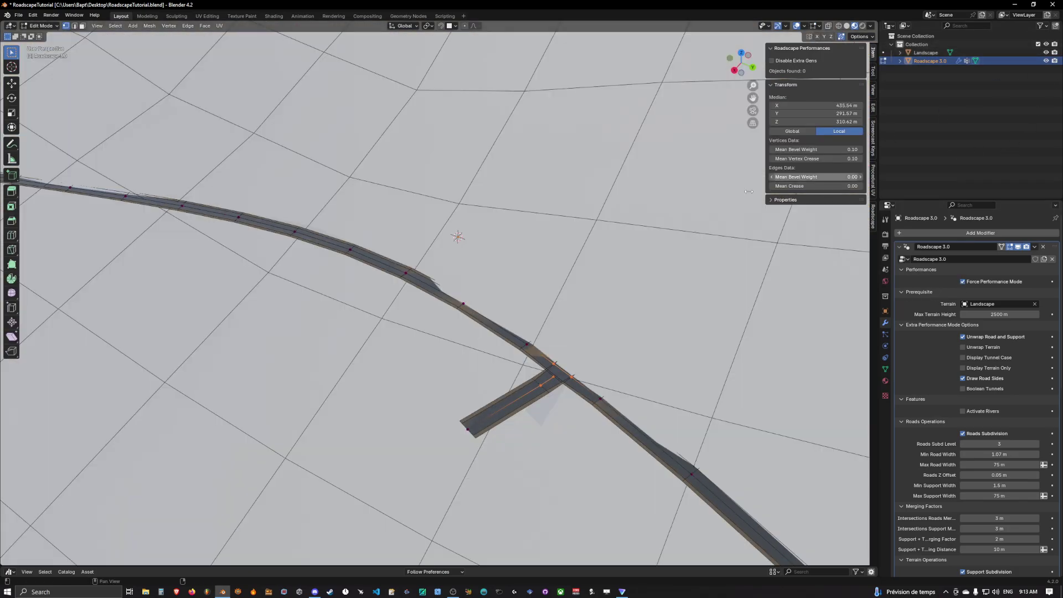
Step: Frame the view on a selected road vertex and switch to top-down view
{"action": "mouse_move", "coordinate": [677, 253]}
{"action": "middle_mouse_down"}
{"action": "mouse_move", "coordinate": [621, 223]}
{"action": "mouse_move", "coordinate": [512, 239]}
{"action": "middle_mouse_up"}
{"action": "left_click", "coordinate": [442, 234]}
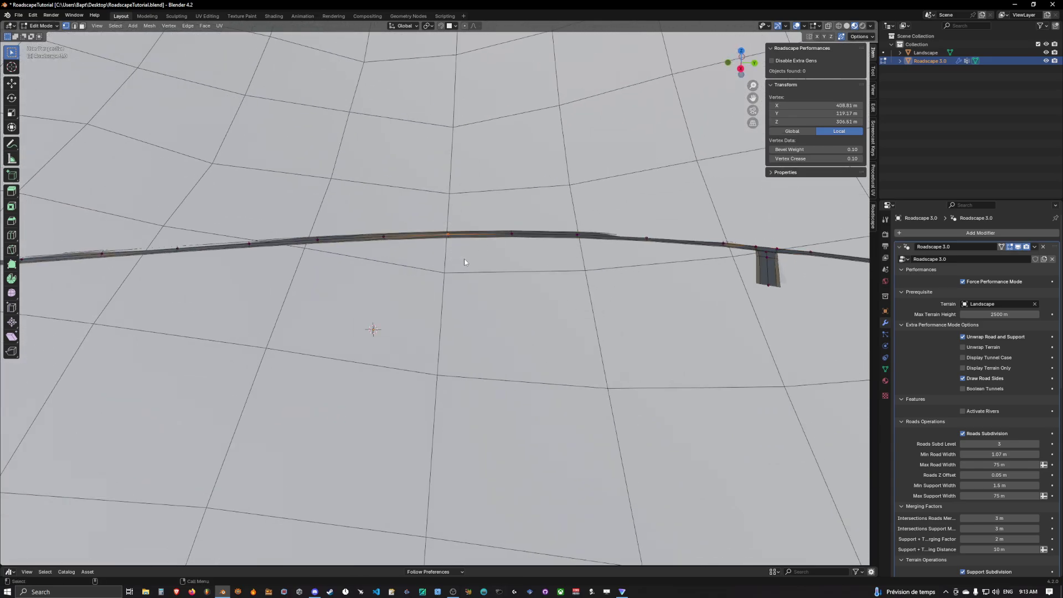
{"action": "key", "text": "KP_Decimal"}
{"action": "scroll", "coordinate": [481, 246], "scroll_direction": "down", "scroll_amount": 2}
{"action": "scroll", "coordinate": [494, 234], "scroll_direction": "down", "scroll_amount": 2}
{"action": "scroll", "coordinate": [502, 241], "scroll_direction": "down", "scroll_amount": 3}
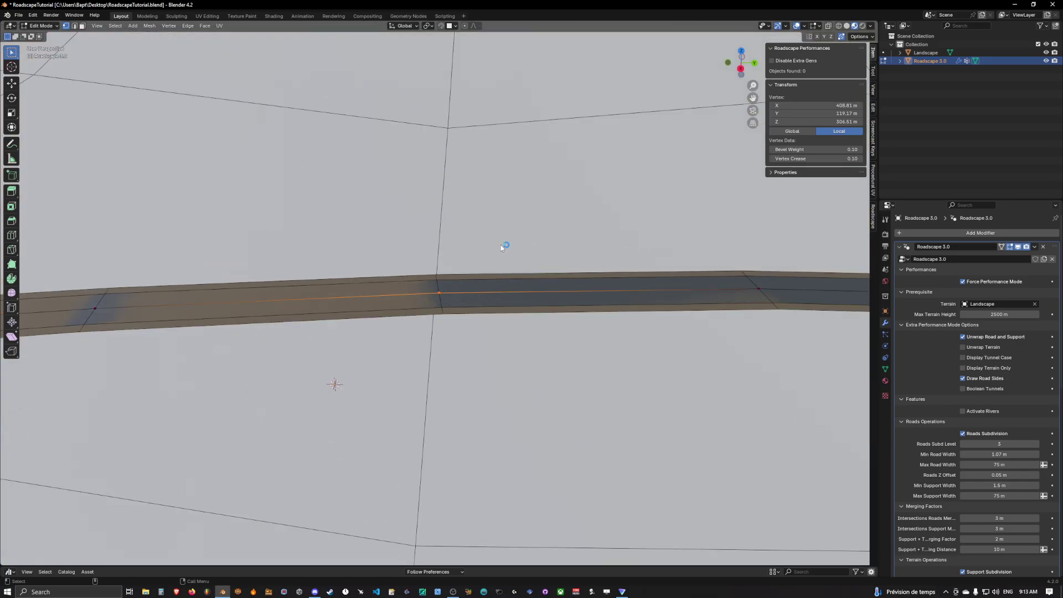
{"action": "scroll", "coordinate": [501, 245], "scroll_direction": "down", "scroll_amount": 3}
{"action": "key", "text": "KP_7"}
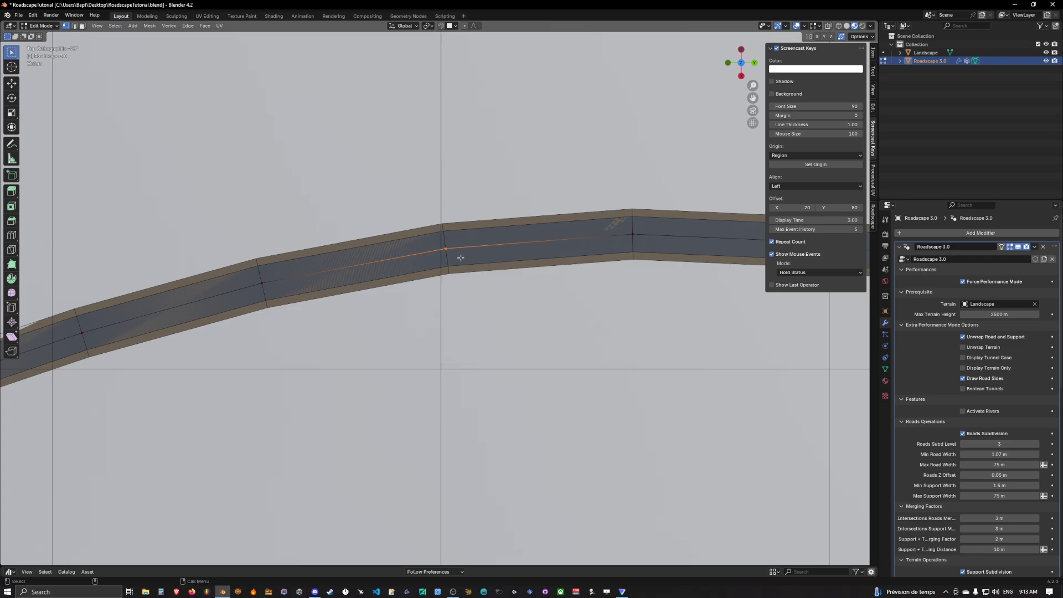
Step: Rip the road apart at its centre-line vertex with V
{"action": "key", "text": "g"}
{"action": "left_click", "coordinate": [460, 236]}
{"action": "key", "text": "ctrl+z"}
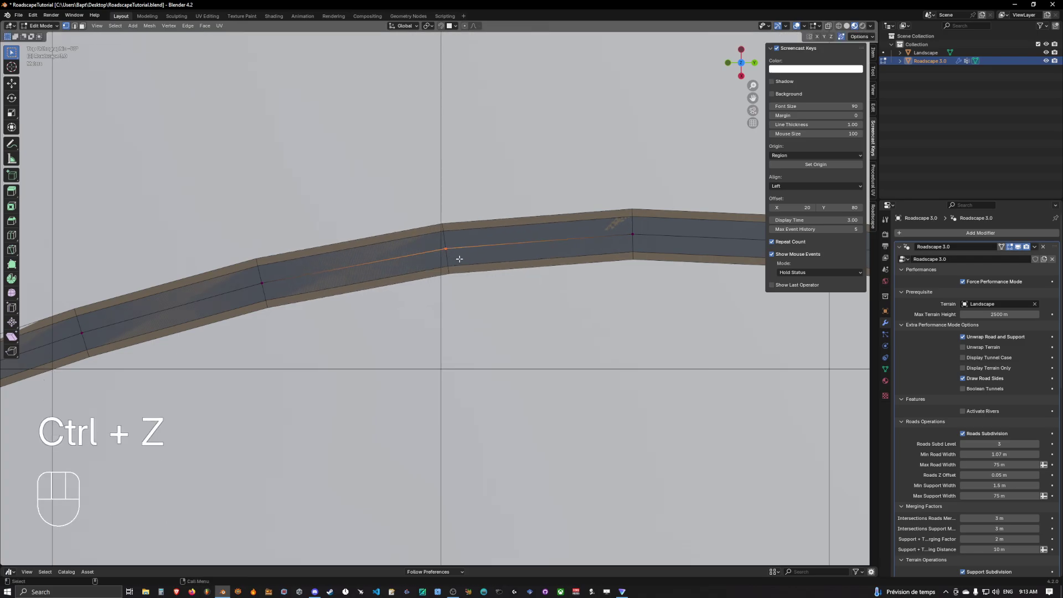
{"action": "key", "text": "v"}
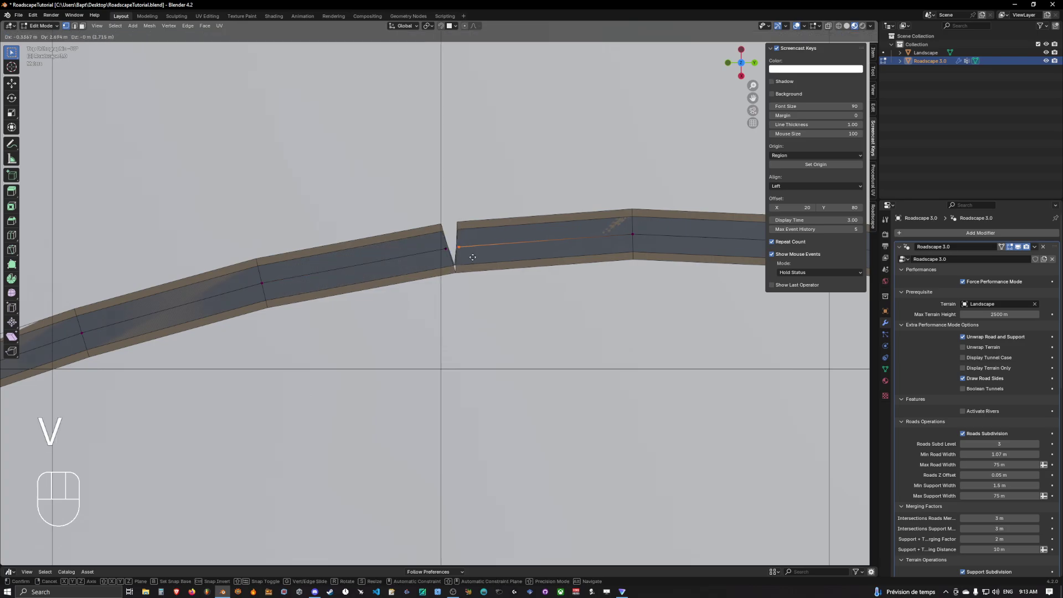
{"action": "left_click", "coordinate": [483, 256]}
Step: Slide the ripped left and right road ends apart to open a wide gap
{"action": "left_click_drag", "start_coordinate": [452, 261], "coordinate": [453, 263]}
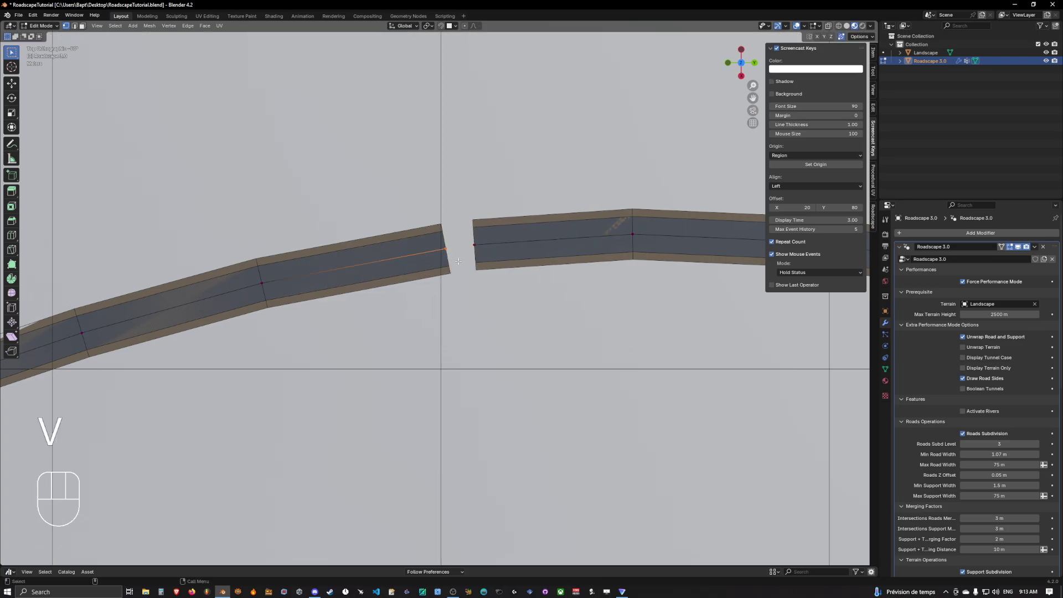
{"action": "key", "text": "g"}
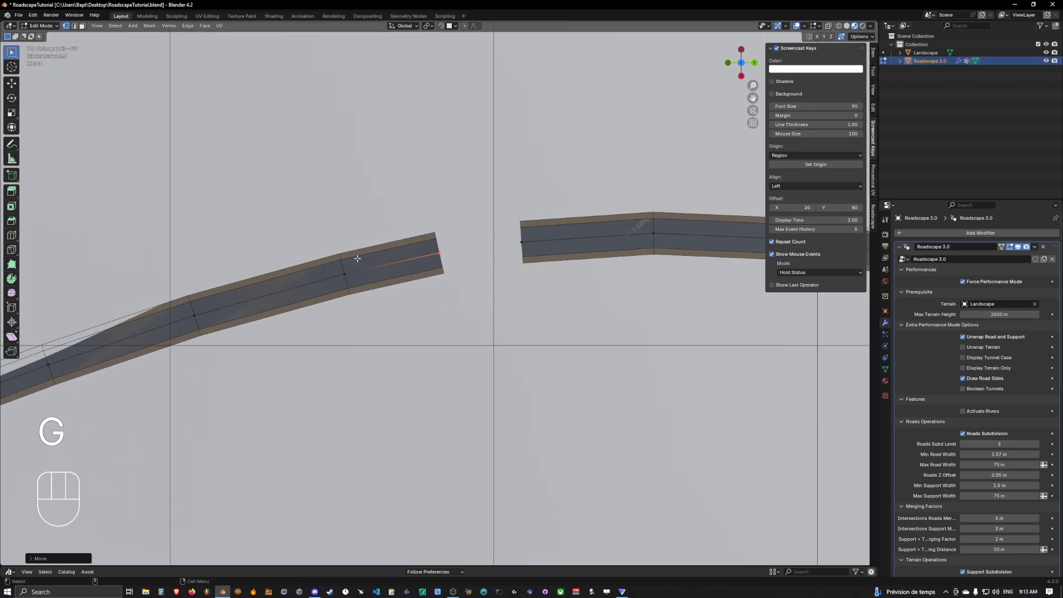
{"action": "key", "text": "g"}
{"action": "key", "text": "g"}
{"action": "key", "text": "g"}
{"action": "key", "text": "g"}
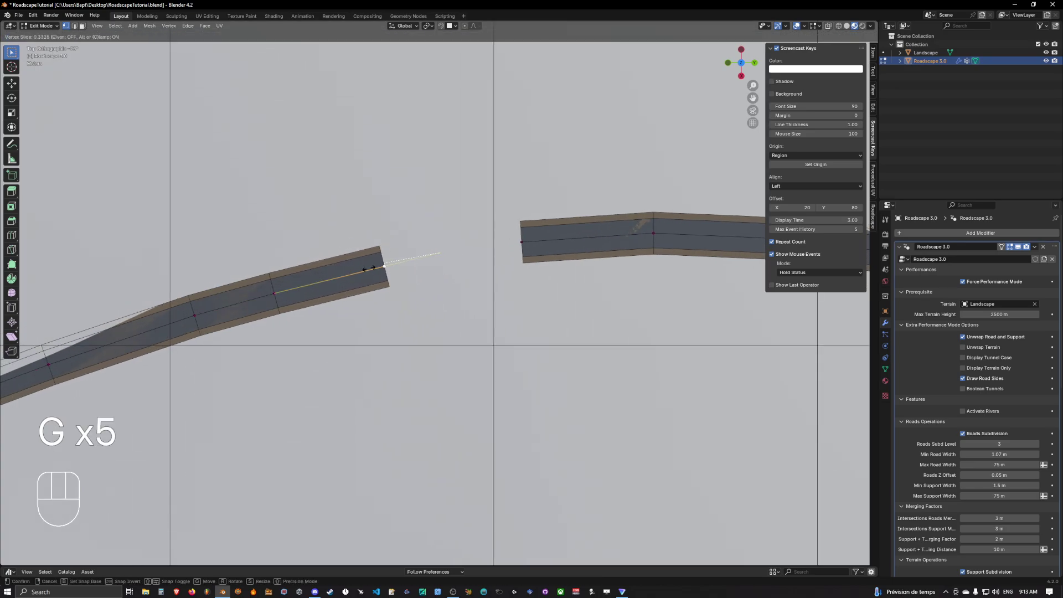
{"action": "middle_click_drag", "start_coordinate": [641, 241], "coordinate": [487, 239], "text": "shift"}
{"action": "key", "text": "g"}
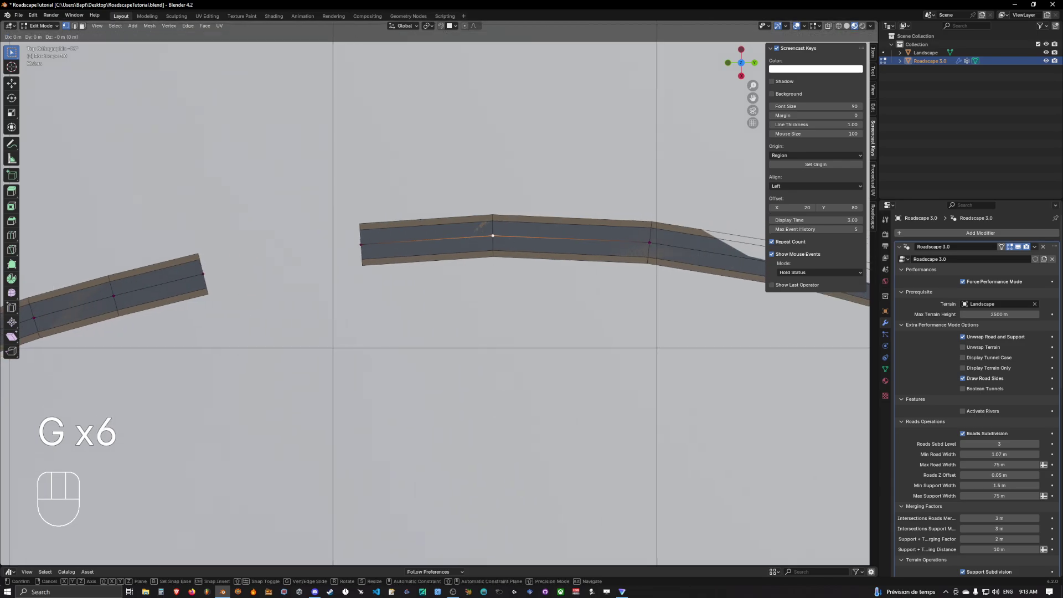
{"action": "key", "text": "g"}
{"action": "key", "text": "g"}
{"action": "key", "text": "g"}
{"action": "key", "text": "g"}
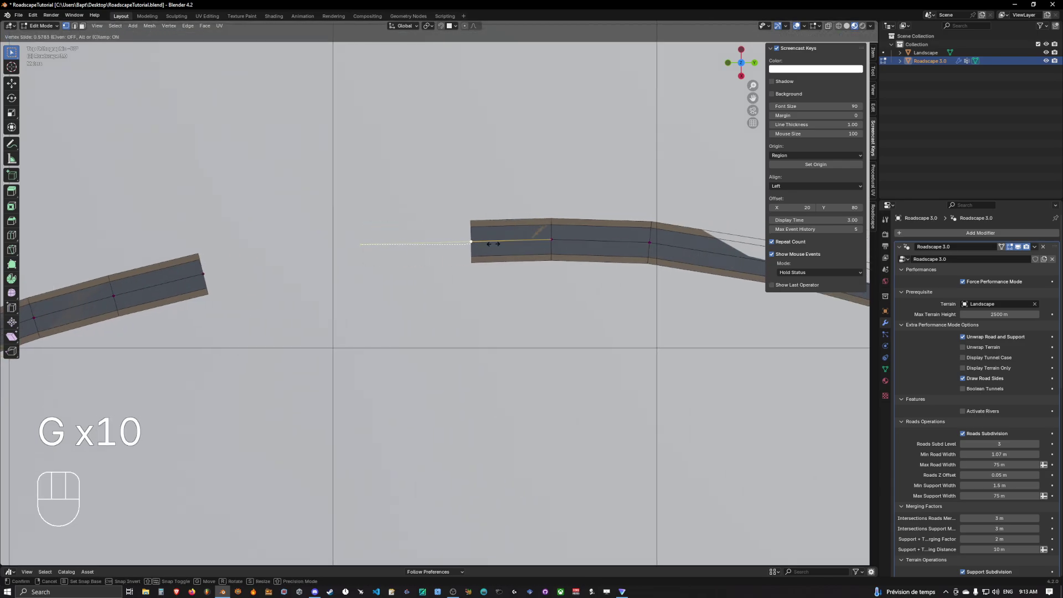
Step: Slide the right road end further right and duplicate its end edge as a new piece
{"action": "key", "text": "2"}
{"action": "left_click", "coordinate": [508, 243], "text": "shift"}
{"action": "key", "text": "shift+d"}
{"action": "left_click", "coordinate": [446, 243]}
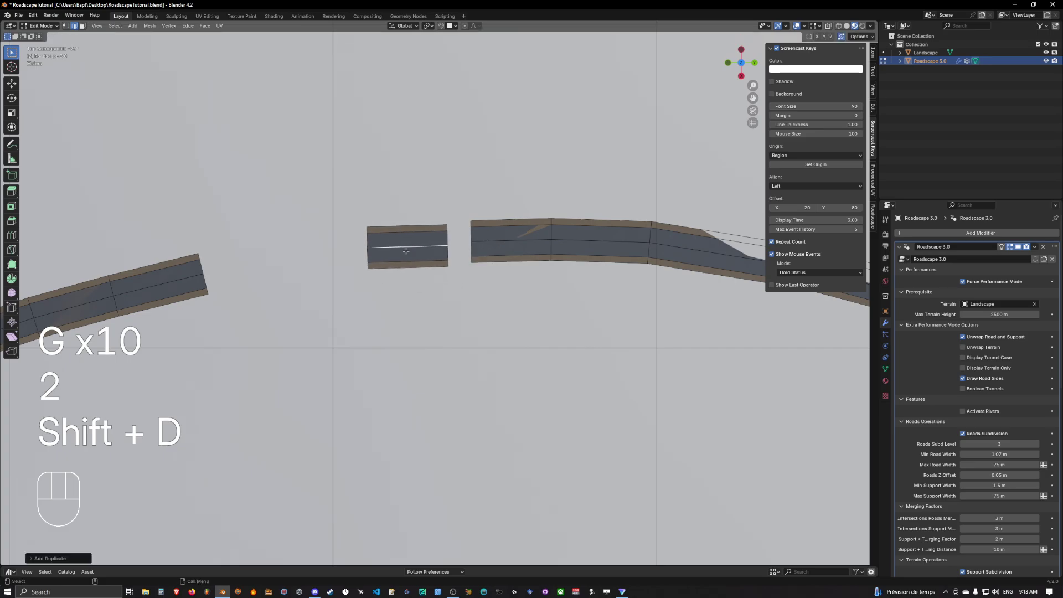
Step: Straighten the duplicated piece's corners and snap it up against the right road end
{"action": "key", "text": "1"}
{"action": "key", "text": "g"}
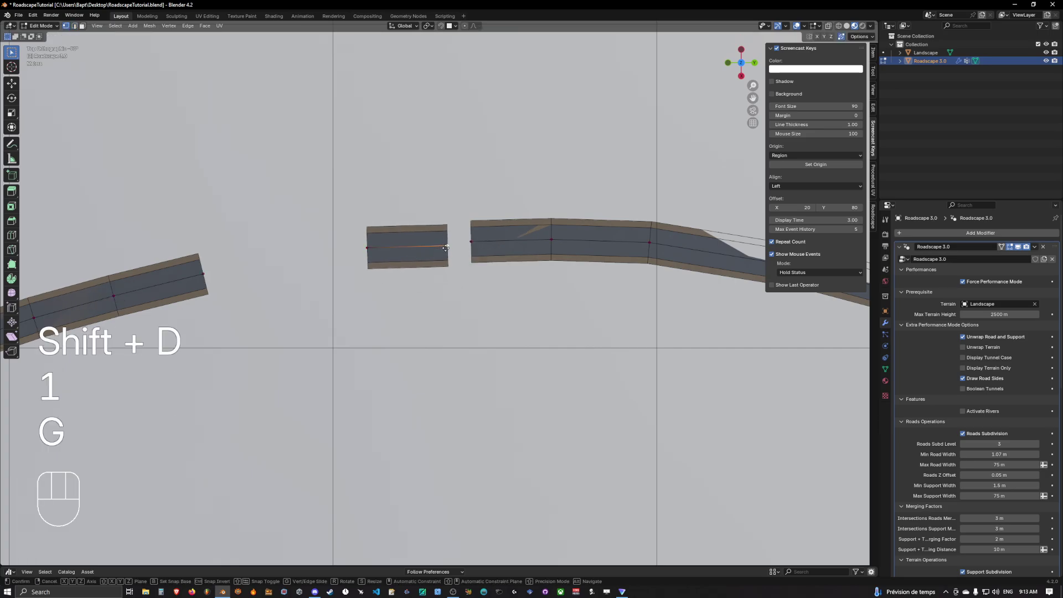
{"action": "left_click", "coordinate": [399, 257]}
{"action": "key", "text": "g"}
{"action": "left_click", "coordinate": [412, 272]}
{"action": "key", "text": "g"}
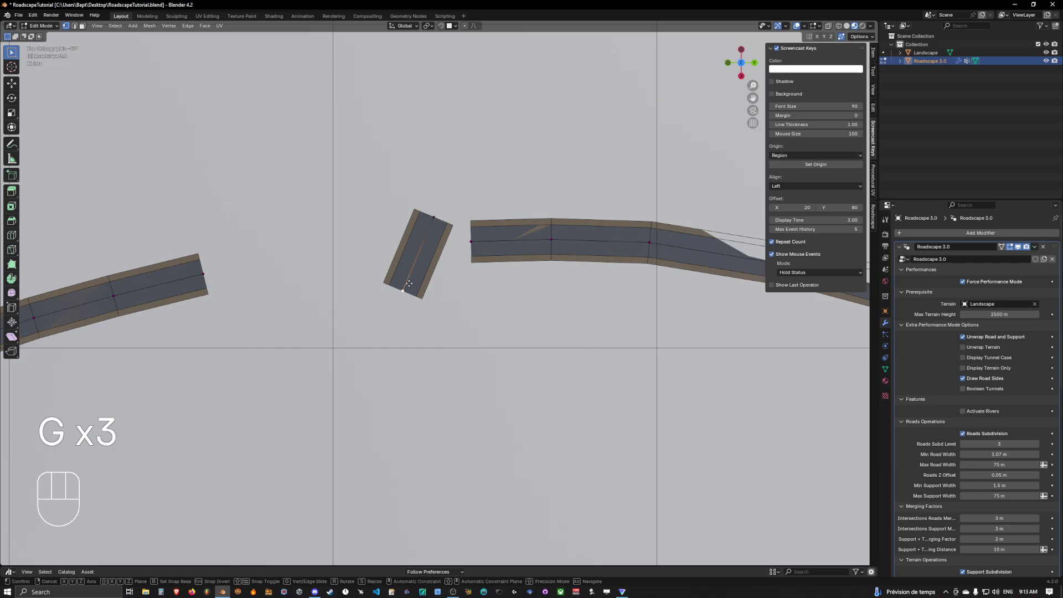
{"action": "left_click", "coordinate": [449, 254]}
{"action": "key", "text": "g"}
{"action": "left_click", "coordinate": [449, 277]}
{"action": "key", "text": "g"}
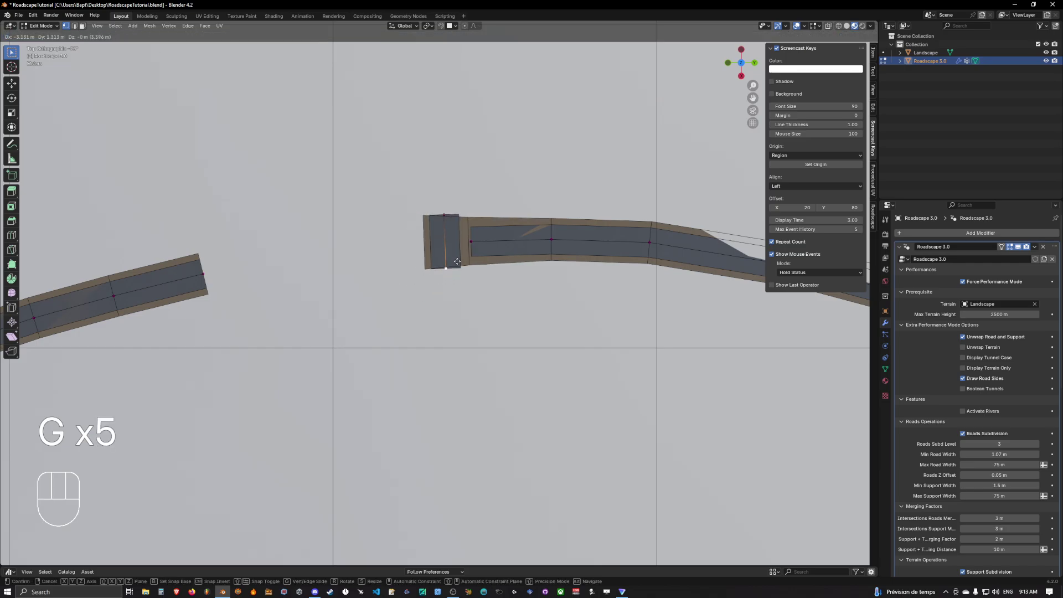
{"action": "left_click", "coordinate": [445, 228]}
{"action": "key", "text": "g"}
{"action": "left_click", "coordinate": [455, 216]}
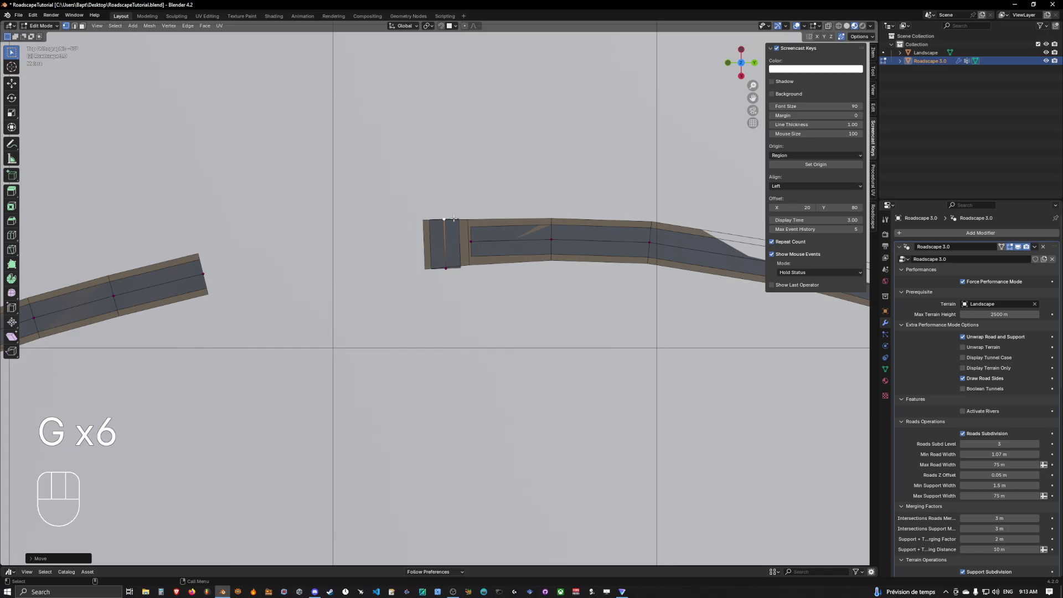
Step: Extrude six road segments around an octagon and fill between the open ends to close the ring
{"action": "key", "text": "e"}
{"action": "left_click", "coordinate": [407, 182]}
{"action": "key", "text": "e"}
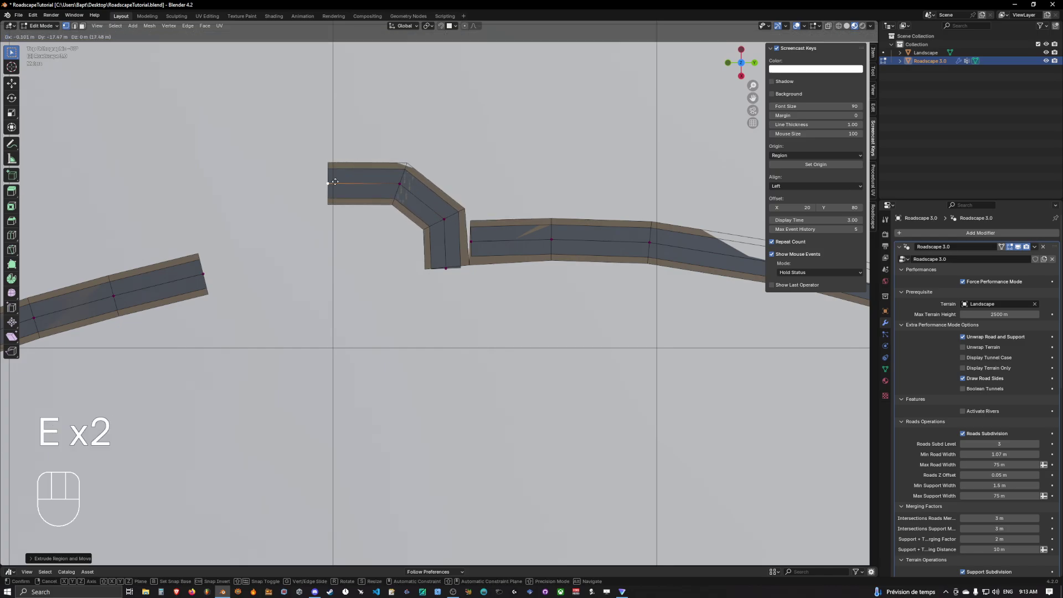
{"action": "left_click", "coordinate": [332, 183]}
{"action": "key", "text": "e"}
{"action": "left_click", "coordinate": [287, 220]}
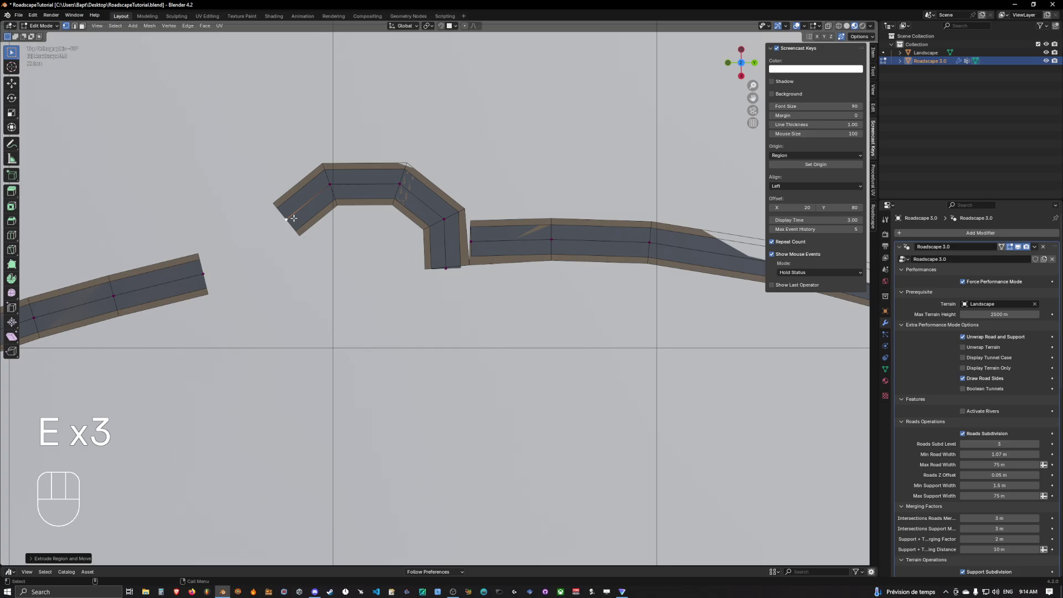
{"action": "key", "text": "e"}
{"action": "left_click", "coordinate": [293, 280]}
{"action": "key", "text": "e"}
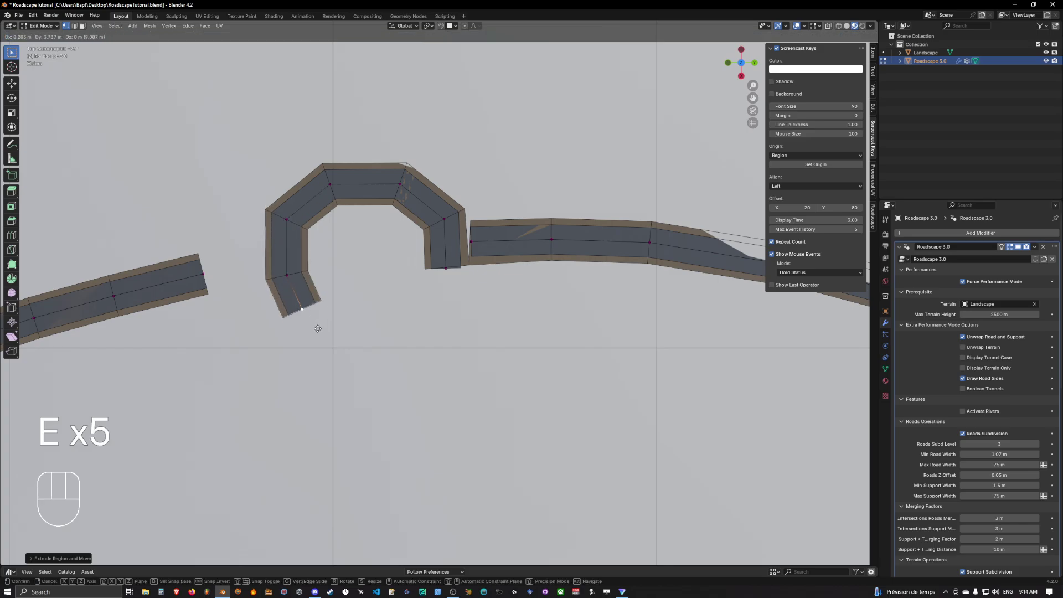
{"action": "left_click", "coordinate": [332, 334]}
{"action": "key", "text": "e"}
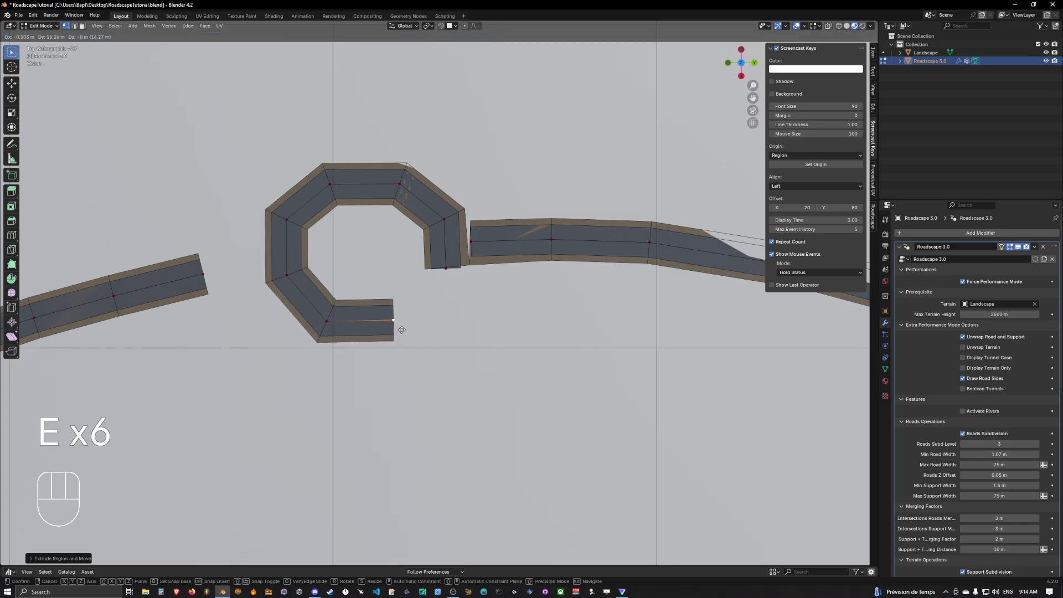
{"action": "left_click", "coordinate": [399, 329]}
{"action": "left_click", "coordinate": [446, 268], "text": "shift"}
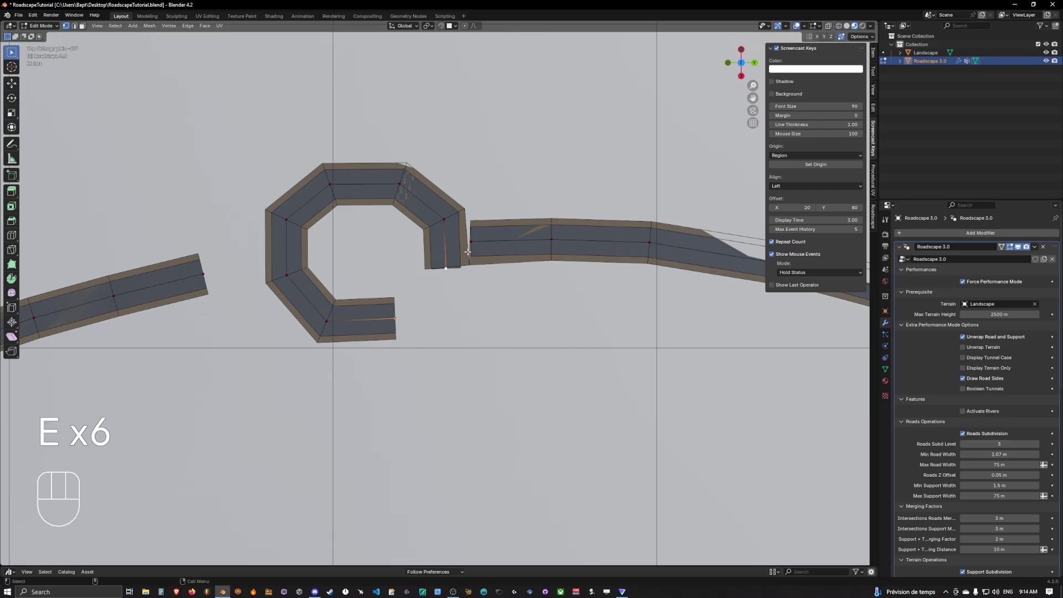
{"action": "key", "text": "f"}
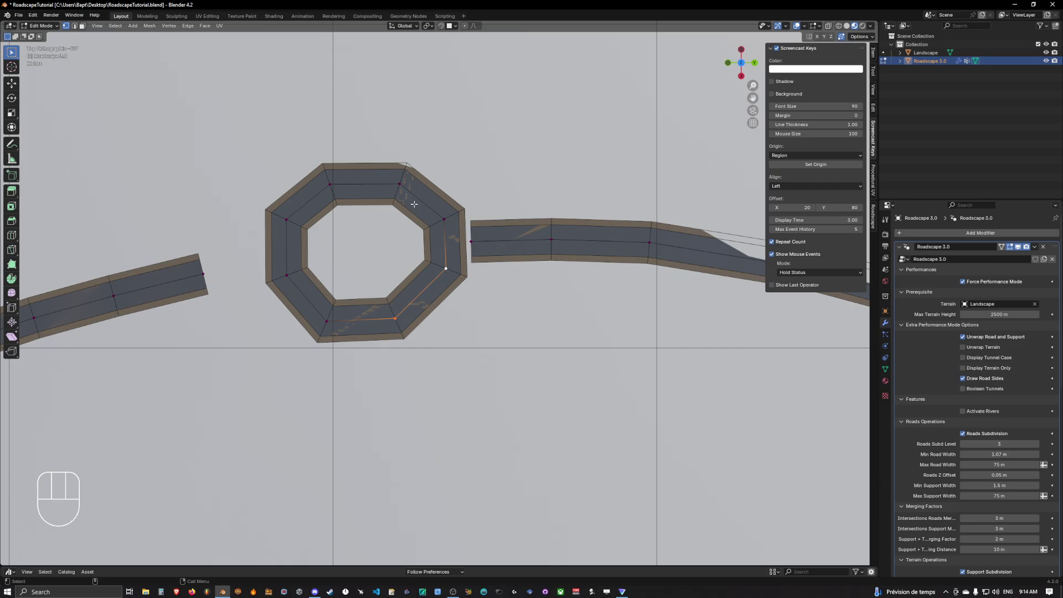
Step: Reshape the ring's middle edge loop into a regular circle with LoopTools Circle
{"action": "left_click", "coordinate": [380, 193], "text": "alt"}
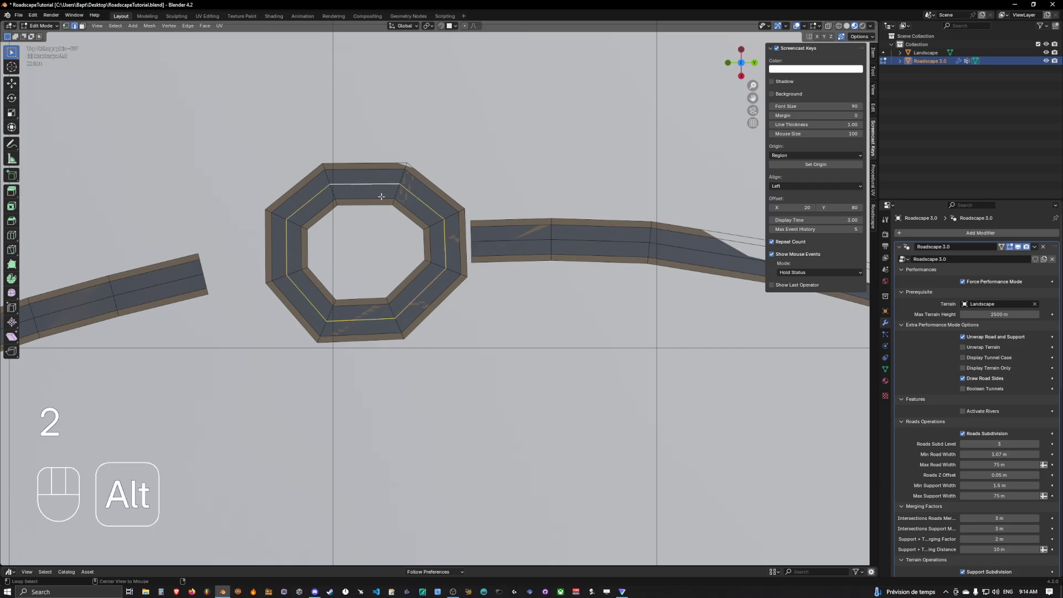
{"action": "right_click", "coordinate": [408, 195]}
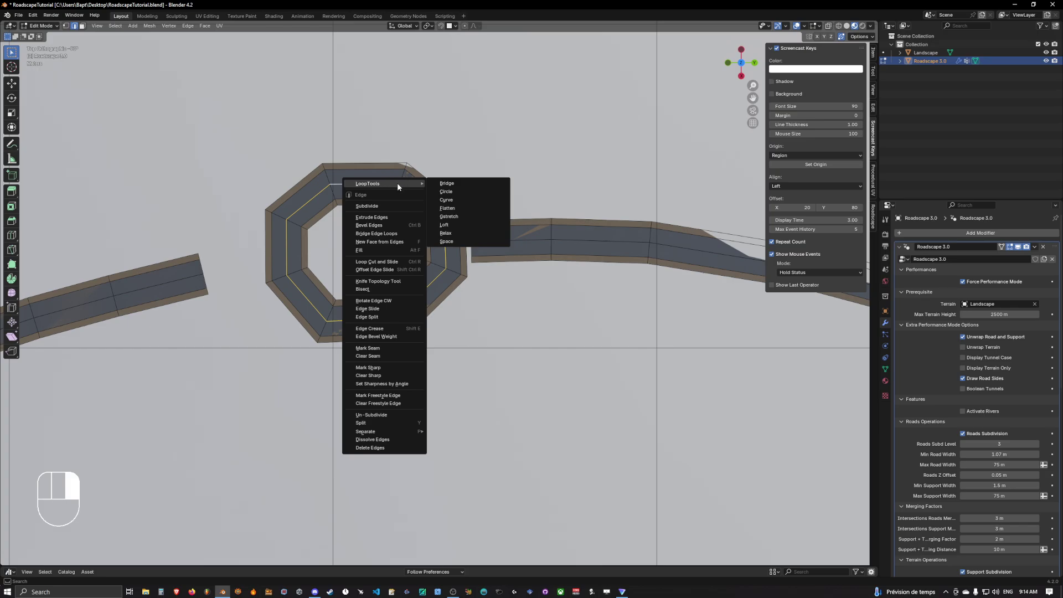
{"action": "key", "text": "Escape"}
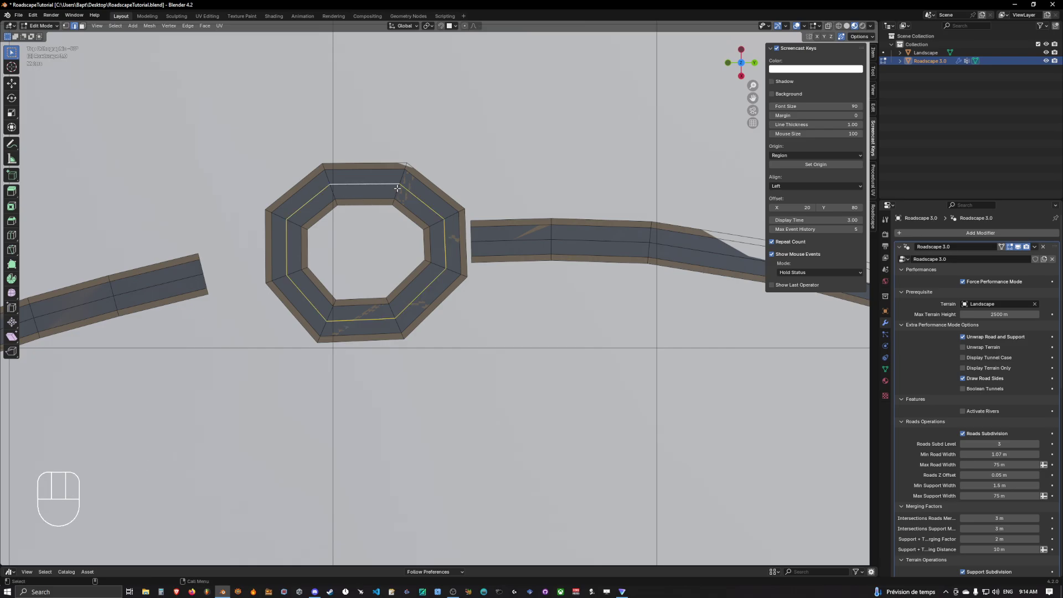
{"action": "right_click", "coordinate": [400, 193]}
{"action": "mouse_move", "coordinate": [373, 191]}
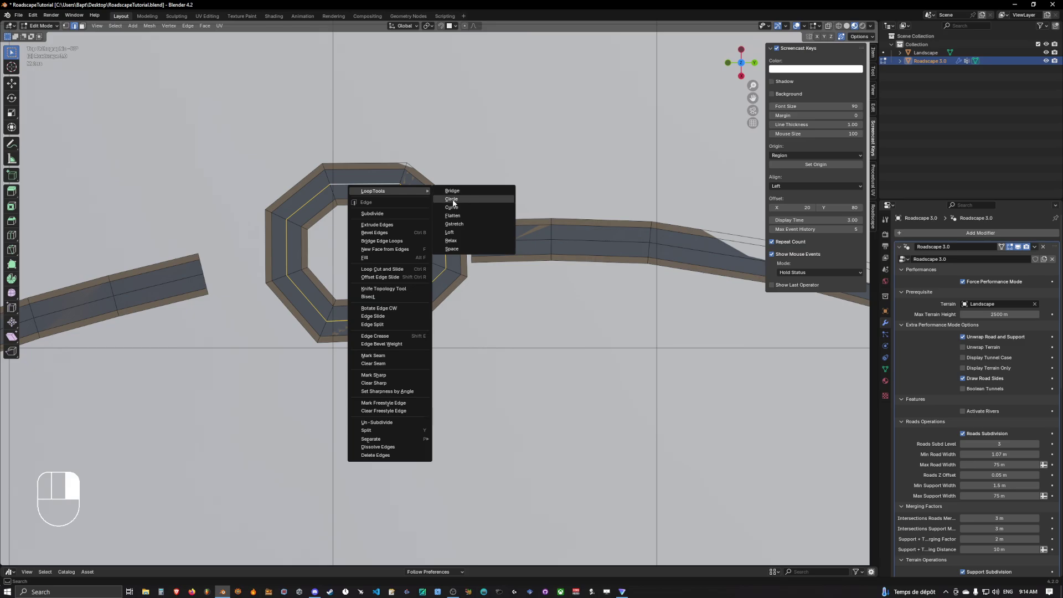
{"action": "left_click", "coordinate": [453, 202]}
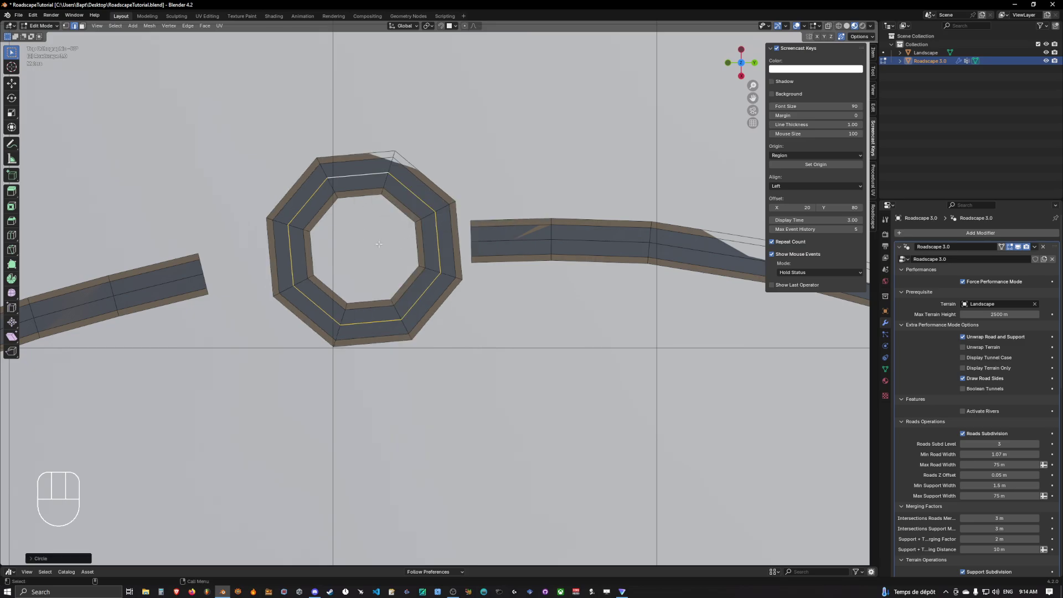
Step: Rotate the ring and move it into position in the gap
{"action": "key", "text": "1"}
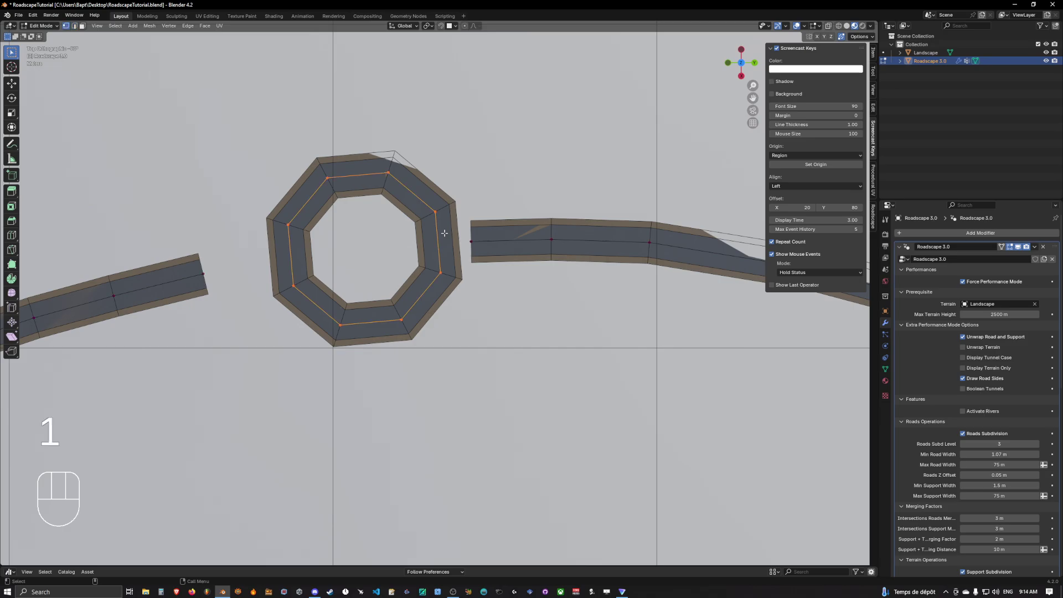
{"action": "key", "text": "r"}
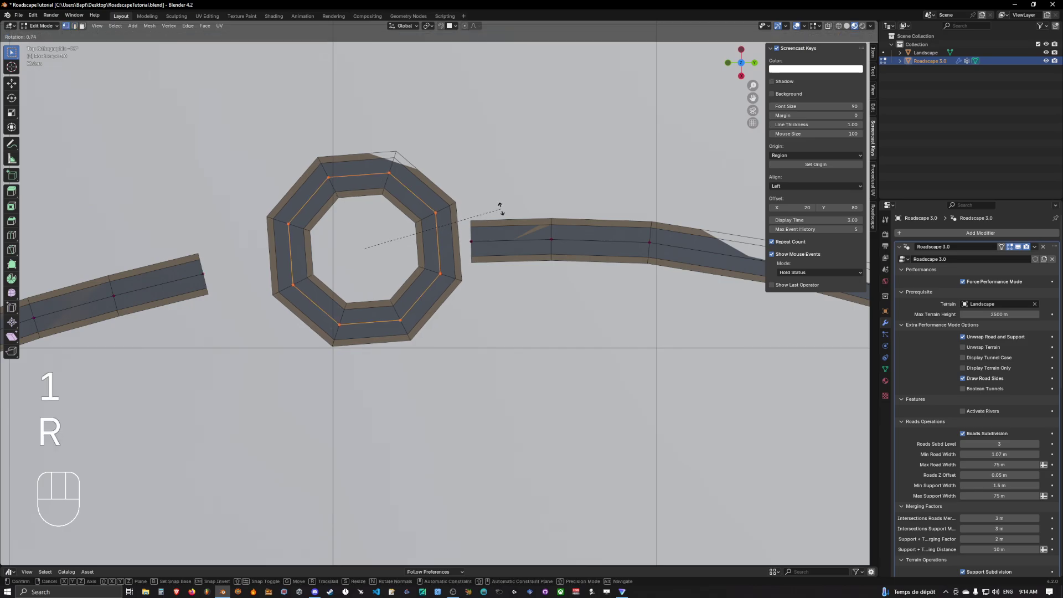
{"action": "left_click", "coordinate": [504, 215]}
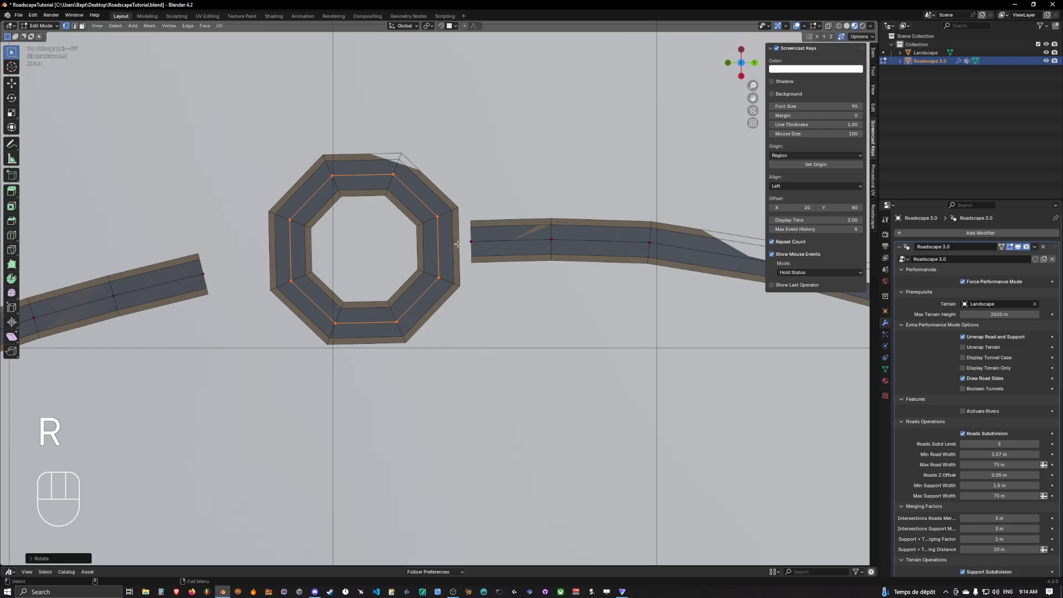
{"action": "key", "text": "g"}
{"action": "left_click", "coordinate": [344, 252]}
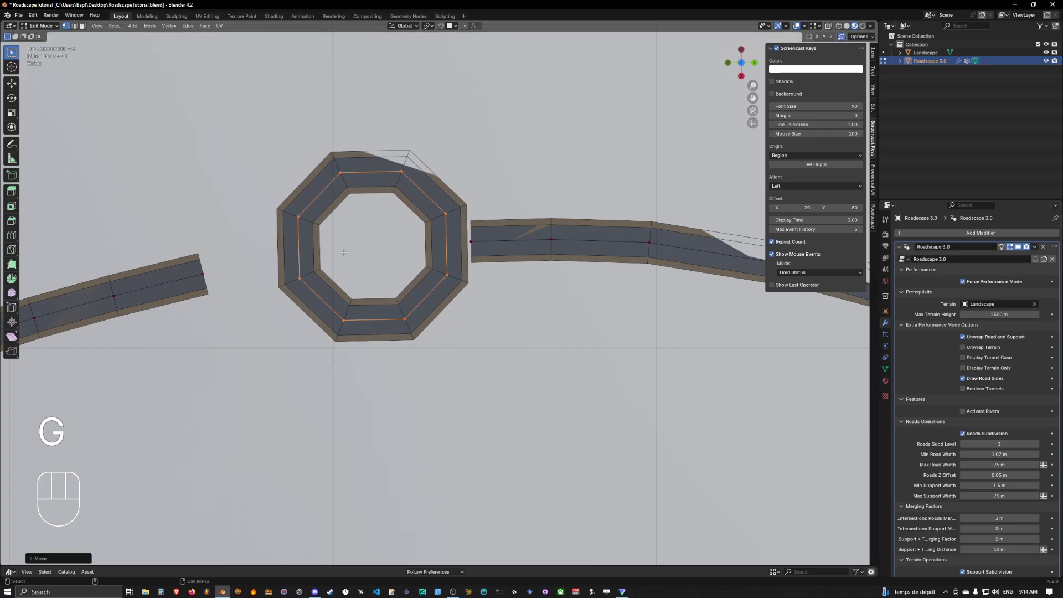
Step: Move the left road's end and nearby vertices so the road curves smoothly toward the ring
{"action": "left_click", "coordinate": [204, 271]}
{"action": "key", "text": "g"}
{"action": "left_click", "coordinate": [268, 249]}
{"action": "left_click", "coordinate": [125, 297]}
{"action": "key", "text": "g"}
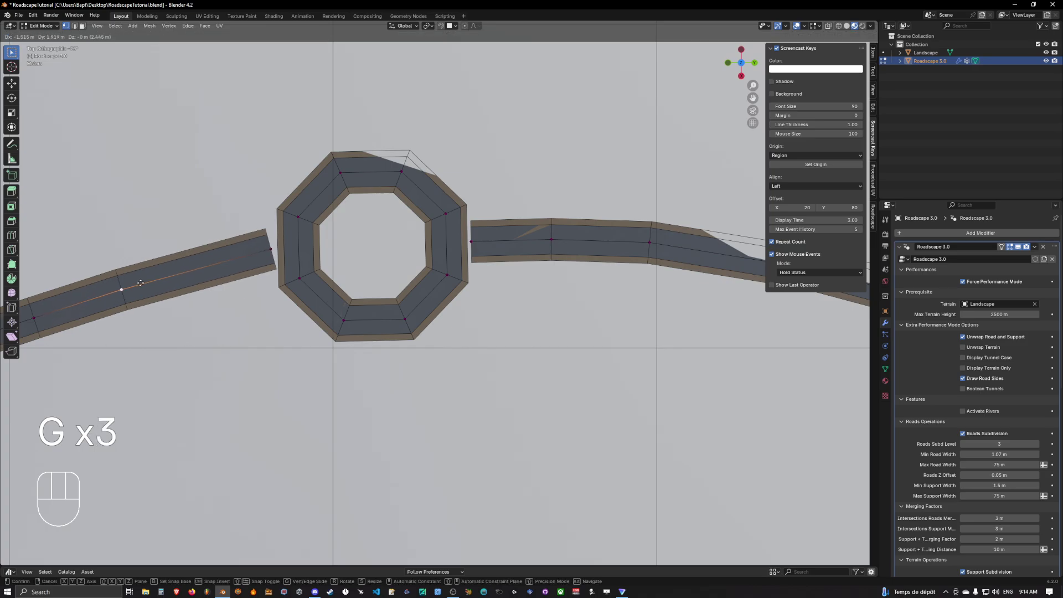
{"action": "left_click", "coordinate": [154, 273]}
{"action": "middle_click_drag", "start_coordinate": [158, 268], "coordinate": [390, 204], "text": "shift"}
{"action": "key", "text": "g"}
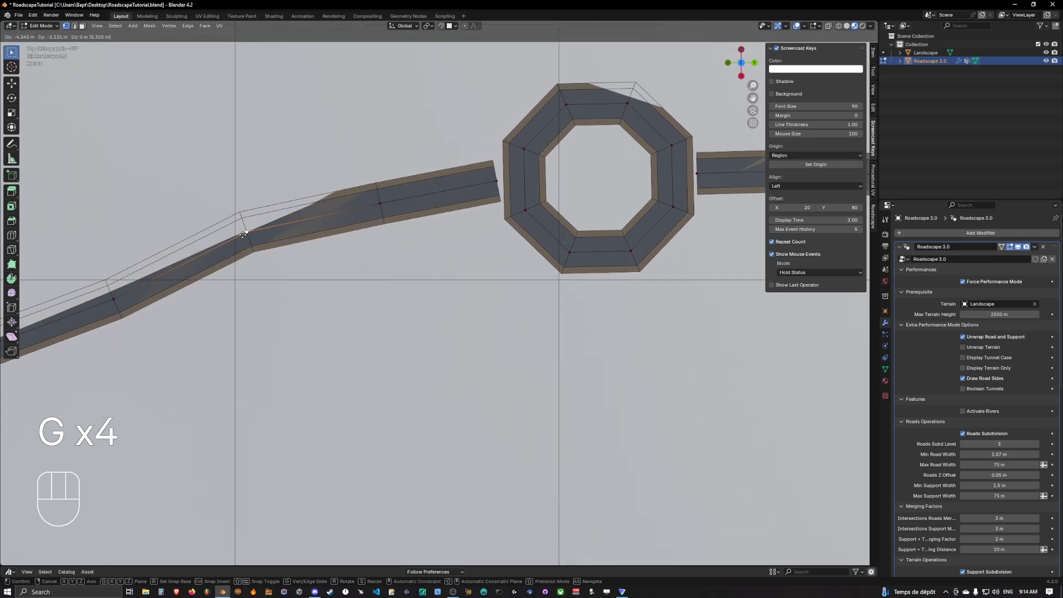
{"action": "left_click", "coordinate": [243, 234]}
{"action": "left_click", "coordinate": [111, 299]}
{"action": "key", "text": "g"}
{"action": "left_click", "coordinate": [90, 292]}
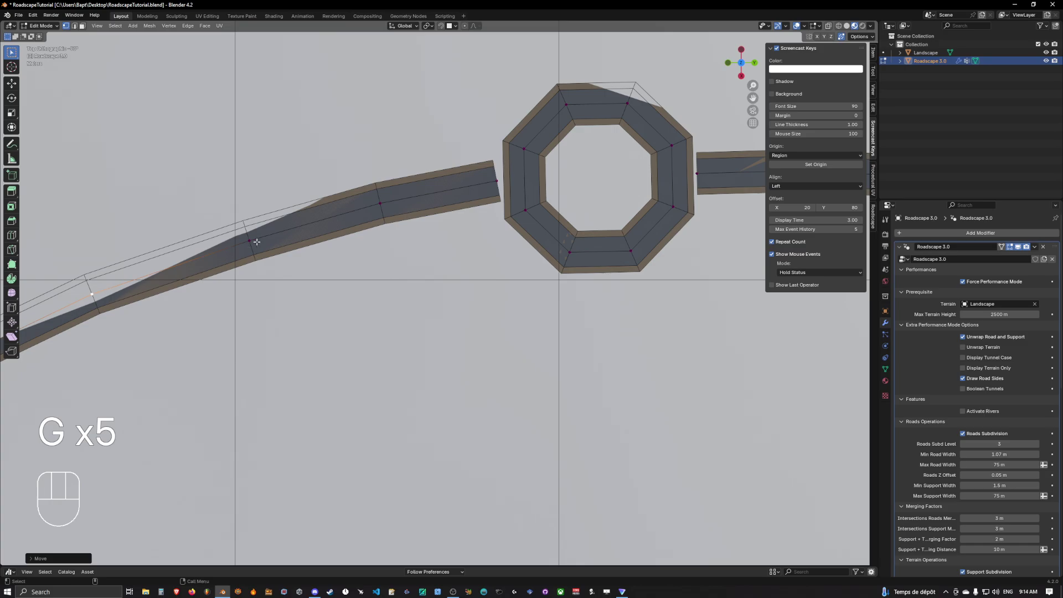
Step: Adjust the road vertices nearest the ring so the left road runs straight into it
{"action": "key", "text": "g"}
{"action": "left_click", "coordinate": [252, 239]}
{"action": "left_click", "coordinate": [379, 205]}
{"action": "key", "text": "g"}
{"action": "left_click", "coordinate": [492, 180]}
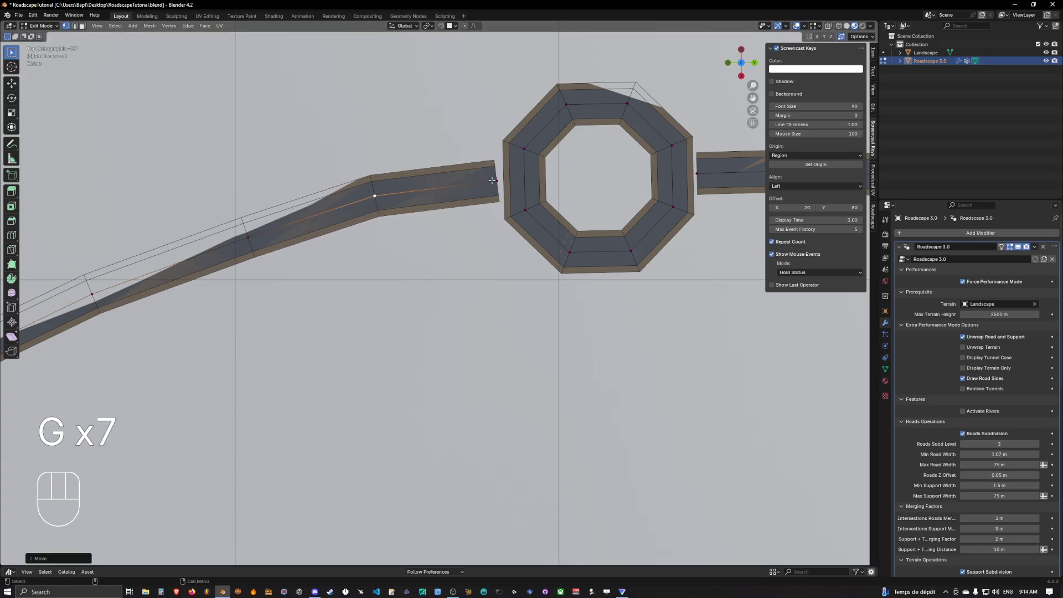
{"action": "key", "text": "g"}
{"action": "scroll", "coordinate": [492, 180], "scroll_direction": "down", "scroll_amount": 4}
{"action": "middle_click_drag", "start_coordinate": [216, 307], "coordinate": [178, 307], "text": "shift"}
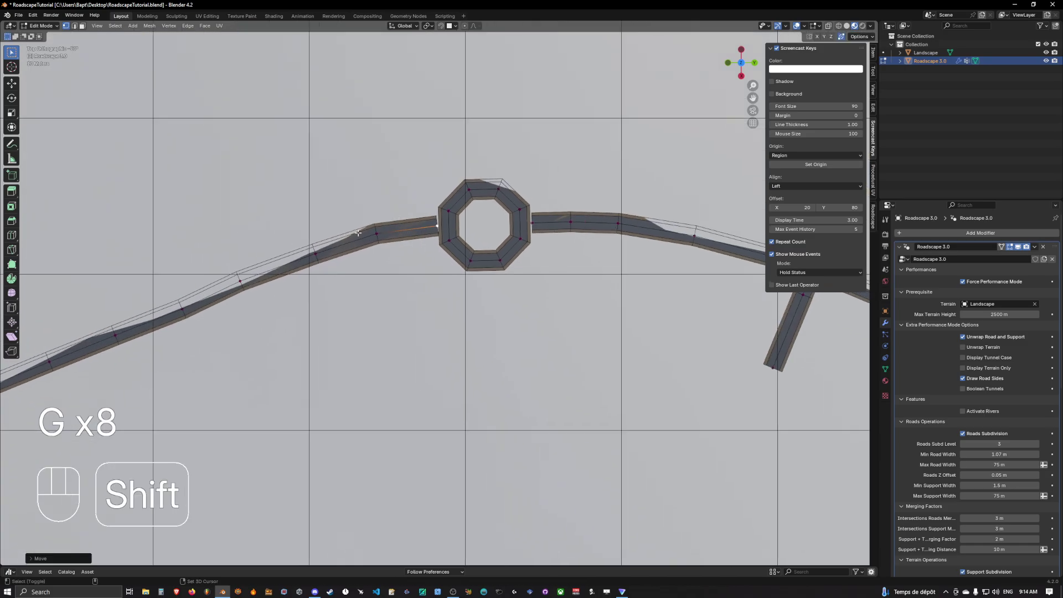
{"action": "key", "text": "g"}
{"action": "left_click", "coordinate": [182, 309]}
{"action": "scroll", "coordinate": [484, 224], "scroll_direction": "up", "scroll_amount": 3}
{"action": "middle_click_drag", "start_coordinate": [548, 233], "coordinate": [490, 258], "text": "shift"}
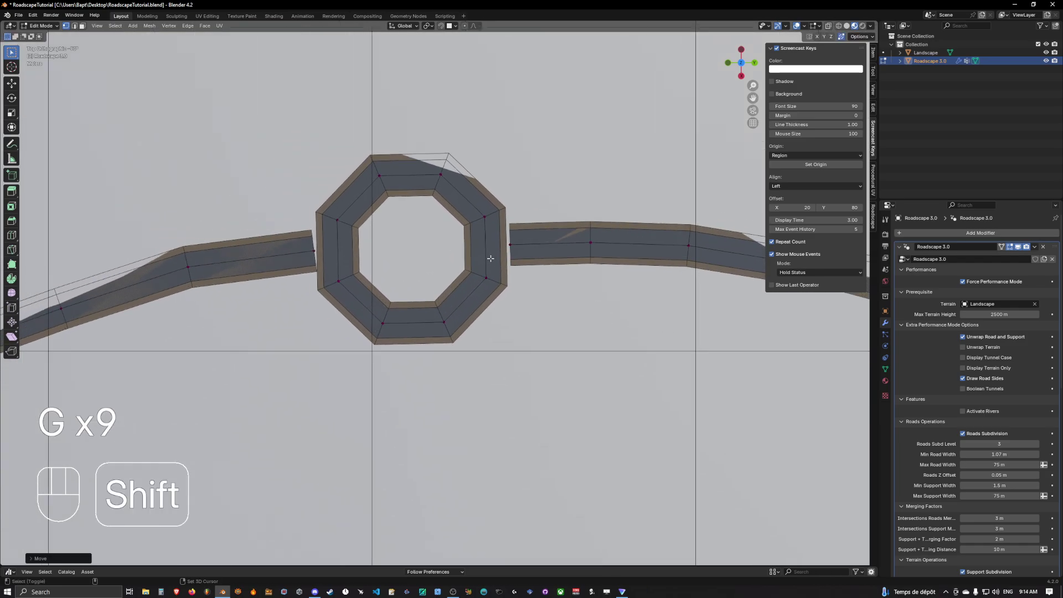
{"action": "scroll", "coordinate": [491, 259], "scroll_direction": "up", "scroll_amount": 2}
Step: Place the left and right road end vertices against the ring
{"action": "key", "text": "g"}
{"action": "left_click", "coordinate": [308, 243]}
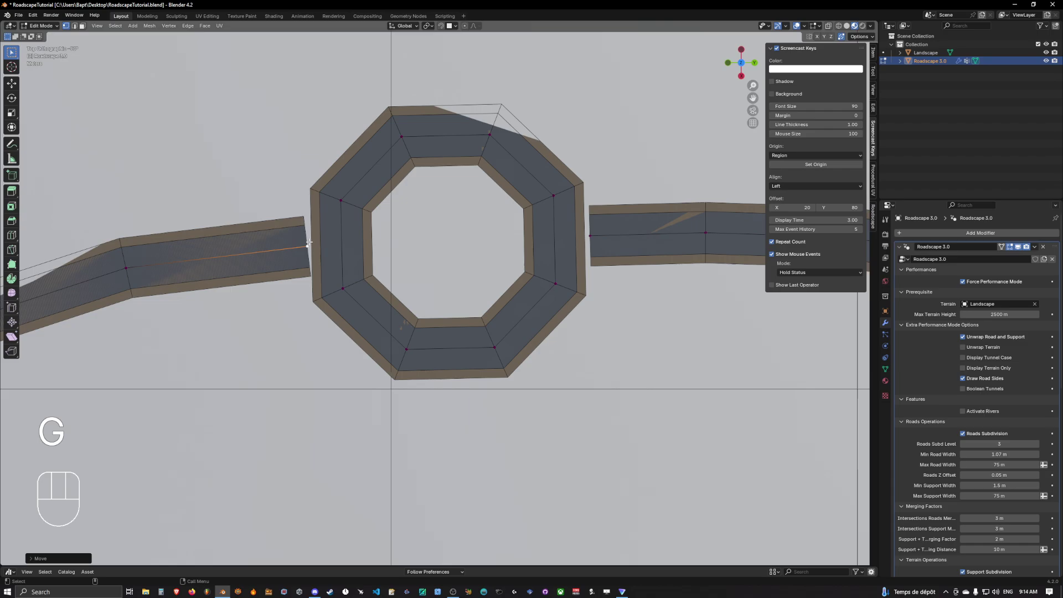
{"action": "middle_click_drag", "start_coordinate": [397, 262], "coordinate": [327, 262], "text": "shift"}
{"action": "left_click", "coordinate": [511, 236]}
{"action": "key", "text": "g"}
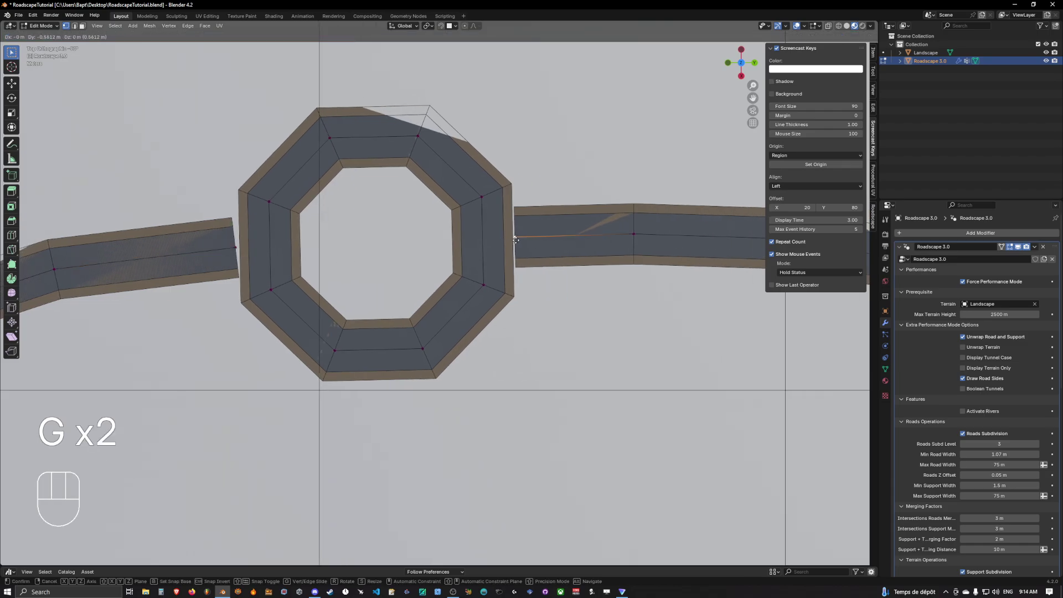
{"action": "left_click", "coordinate": [510, 237]}
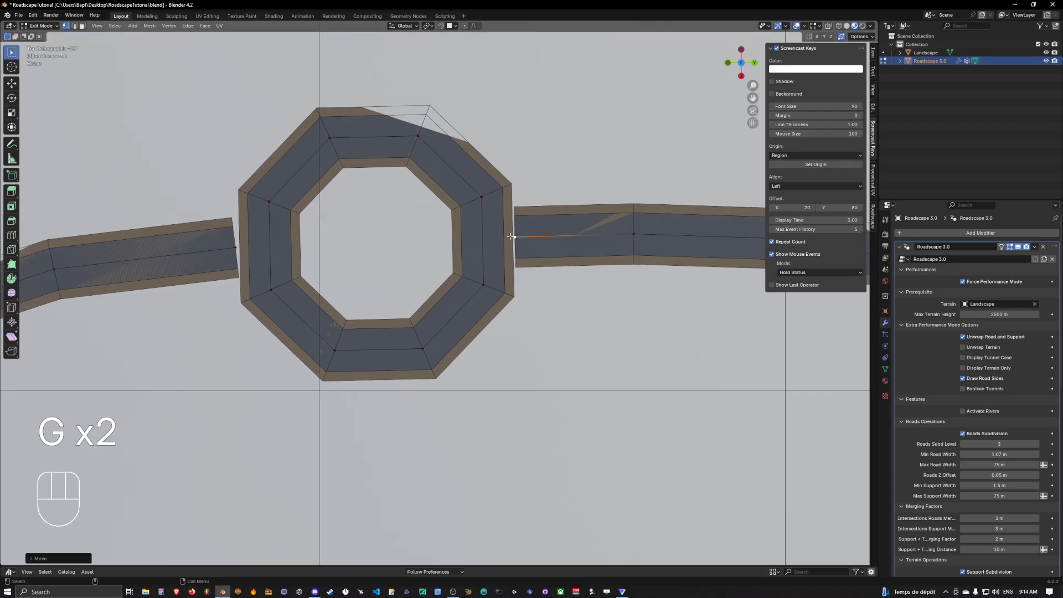
Step: Raise the road end vertex's Bevel Weight and Crease in the Item panel and nudge its position
{"action": "left_click", "coordinate": [873, 60]}
{"action": "left_click", "coordinate": [813, 150], "text": "shift"}
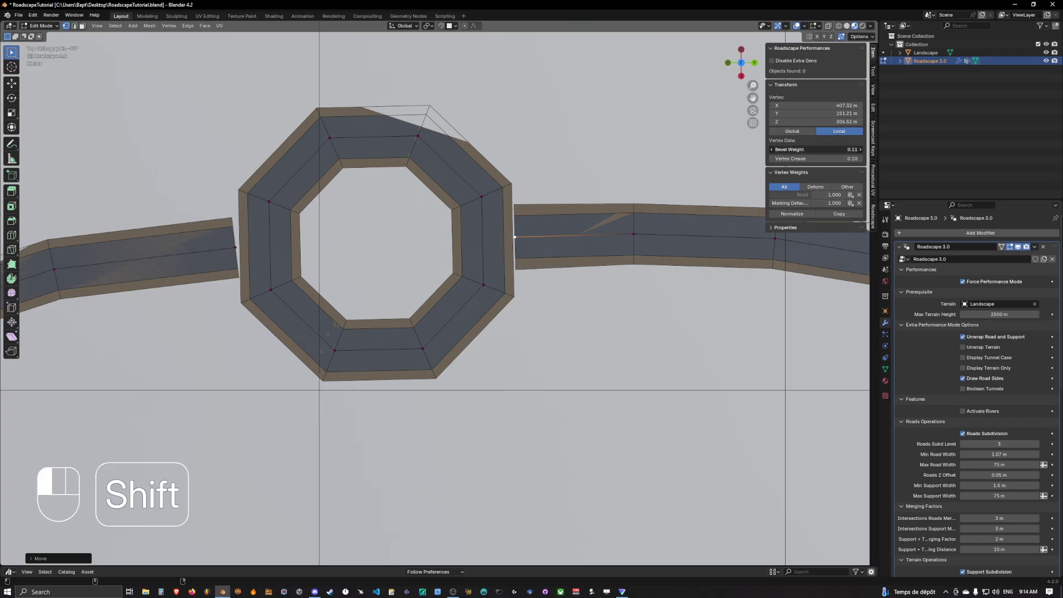
{"action": "left_click_drag", "start_coordinate": [814, 150], "coordinate": [823, 150], "text": "shift"}
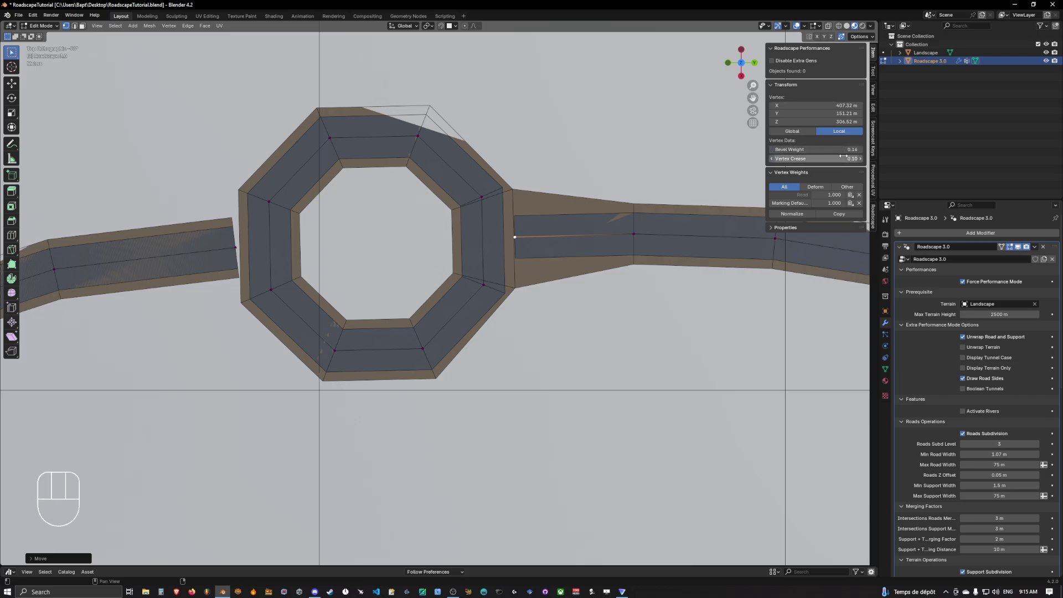
{"action": "left_click_drag", "start_coordinate": [844, 157], "coordinate": [845, 159], "text": "shift"}
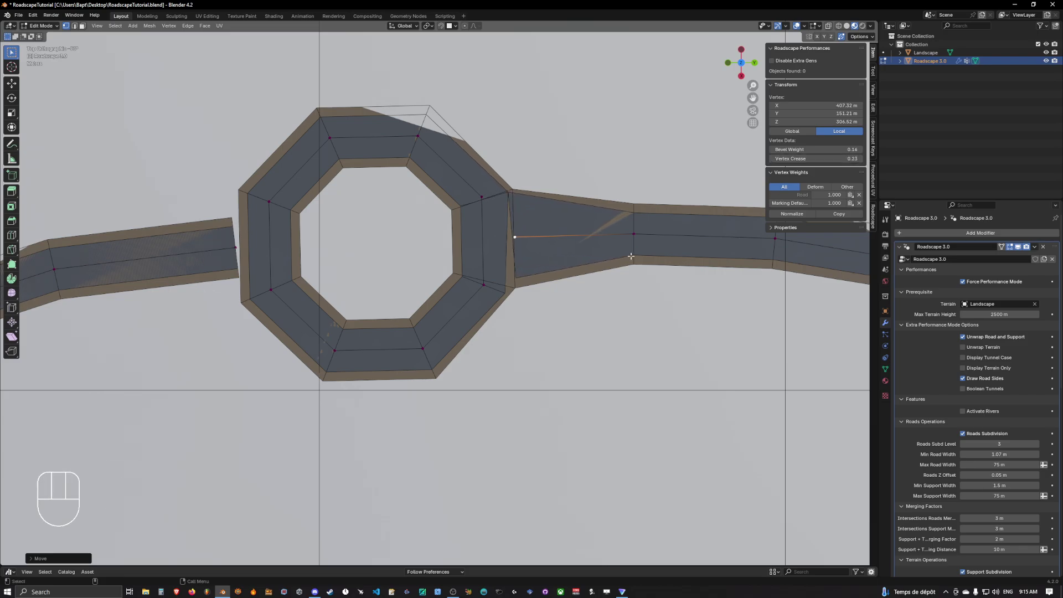
{"action": "key", "text": "g"}
{"action": "left_click", "coordinate": [524, 242]}
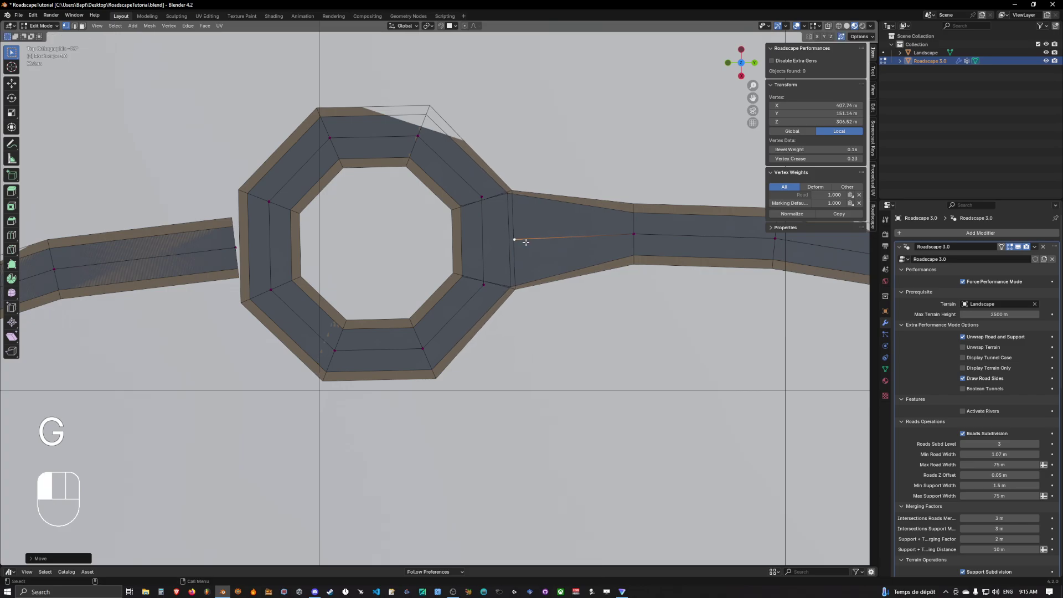
Step: Set the right road end's Bevel Weight and give the left road end a crease of 0.23
{"action": "middle_click_drag", "start_coordinate": [622, 244], "coordinate": [722, 236], "text": "shift"}
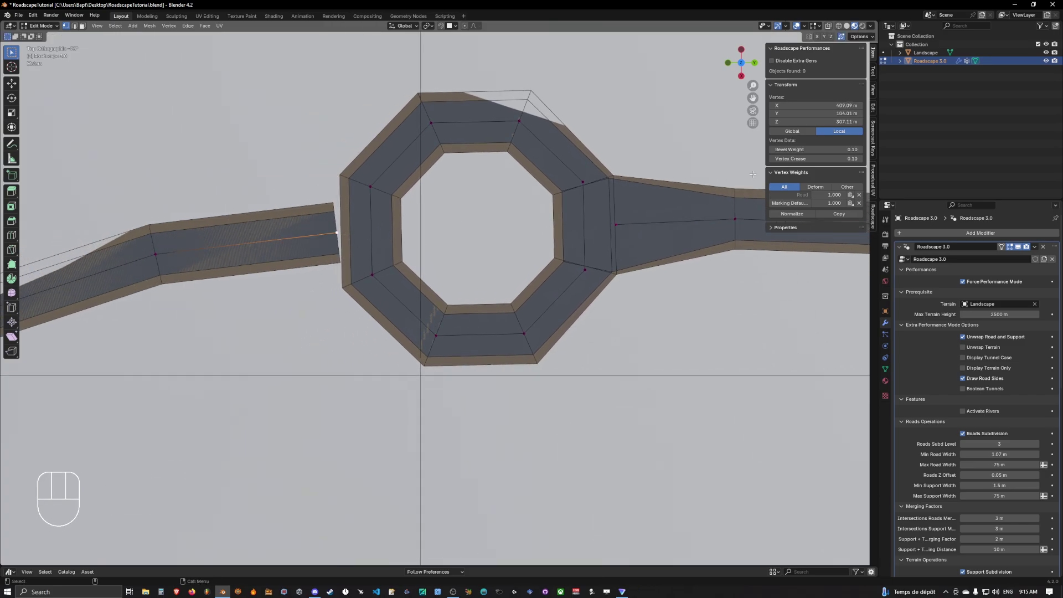
{"action": "left_click", "coordinate": [616, 223]}
{"action": "left_click", "coordinate": [822, 149]}
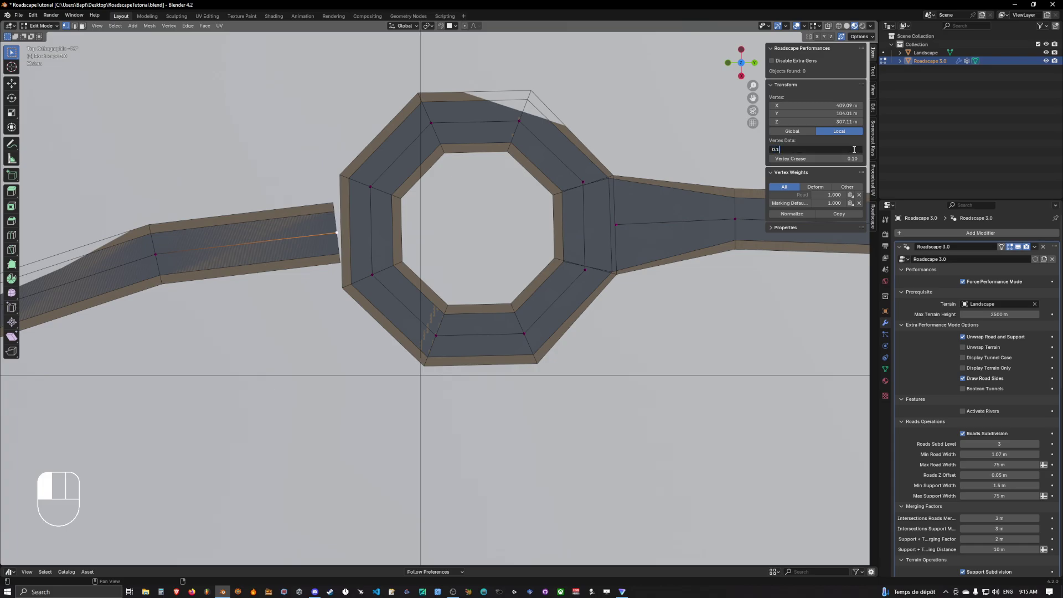
{"action": "key", "text": "Return"}
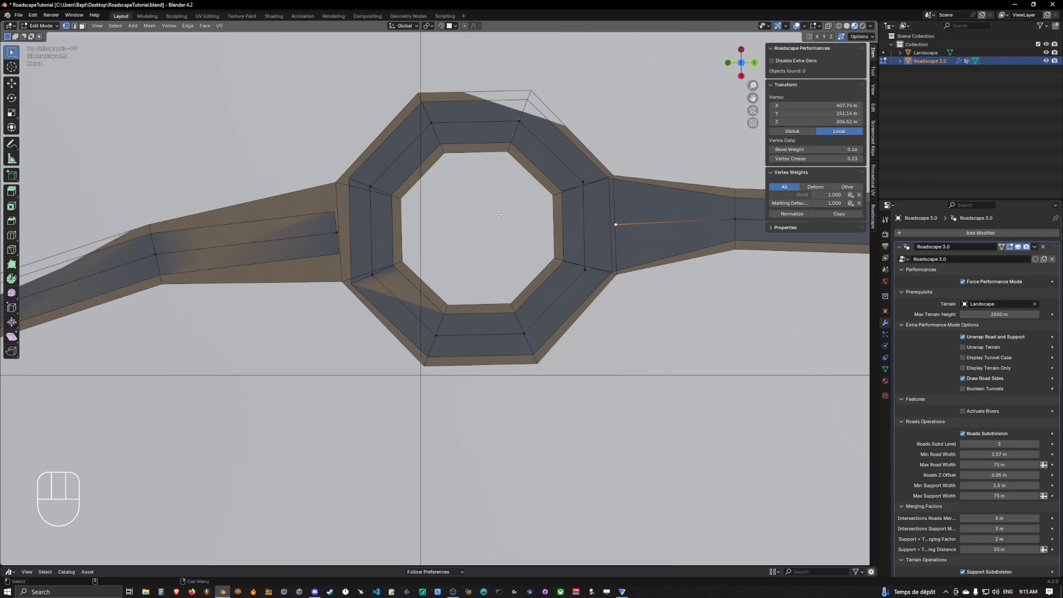
{"action": "left_click", "coordinate": [336, 235]}
{"action": "left_click", "coordinate": [833, 157]}
{"action": "type", "text": "0."}
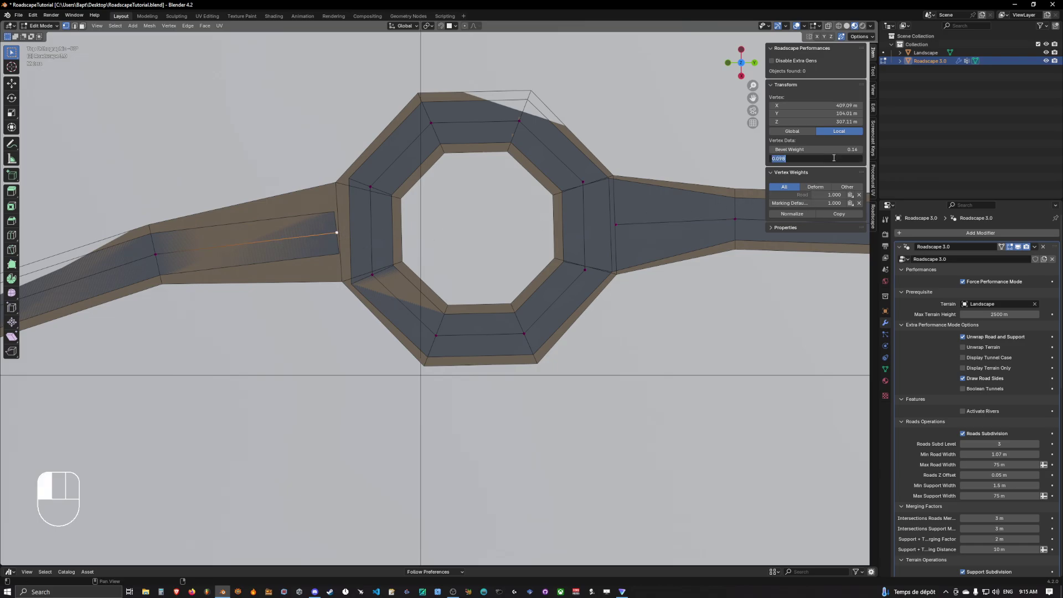
{"action": "type", "text": "23"}
{"action": "key", "text": "Return"}
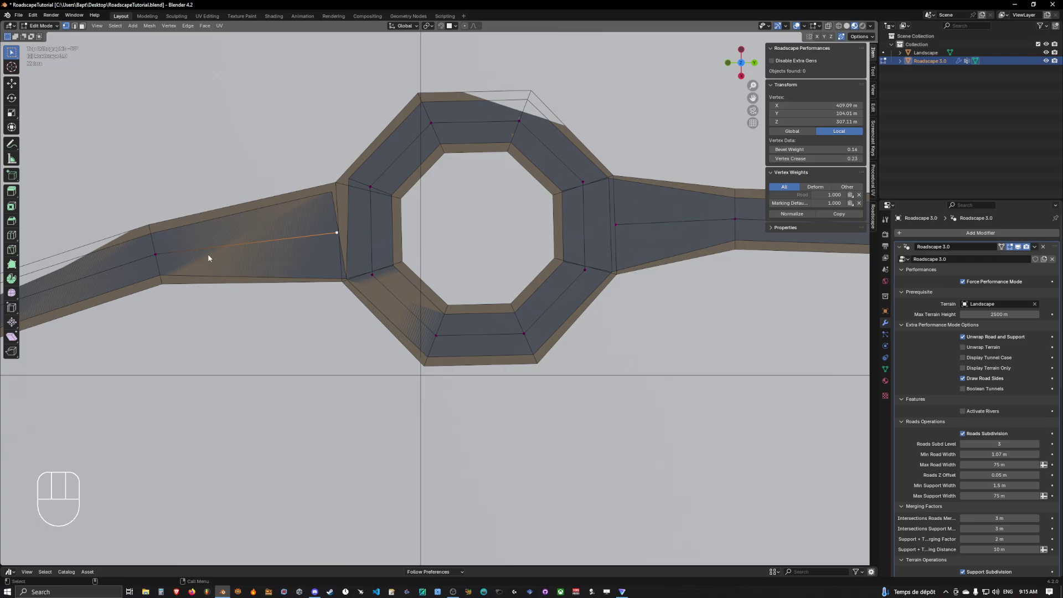
Step: Move and vertex-slide a left road vertex along the road edge
{"action": "key", "text": "g"}
{"action": "left_click", "coordinate": [162, 240]}
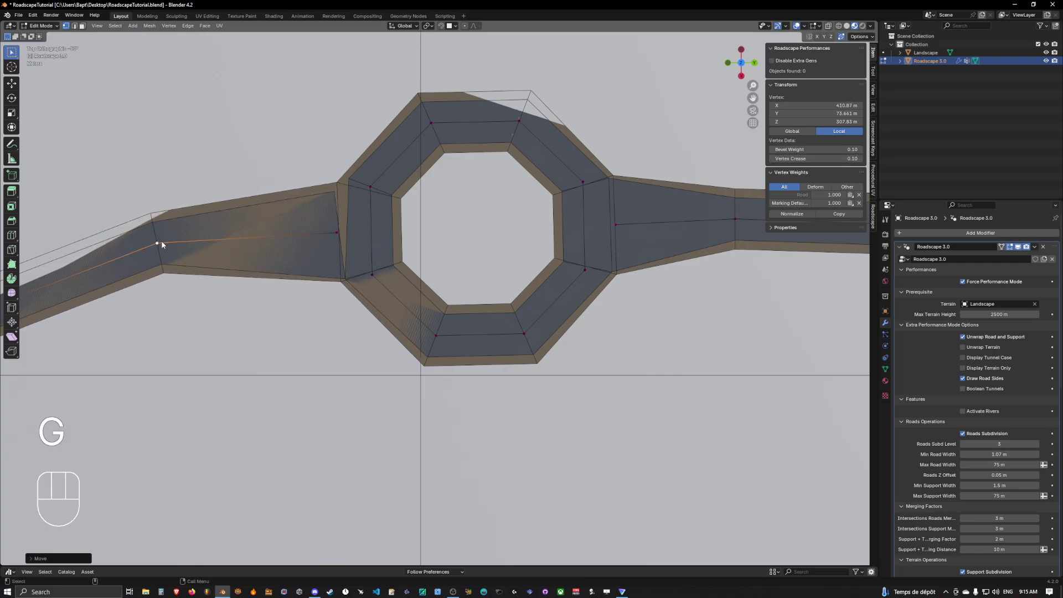
{"action": "key", "text": "g"}
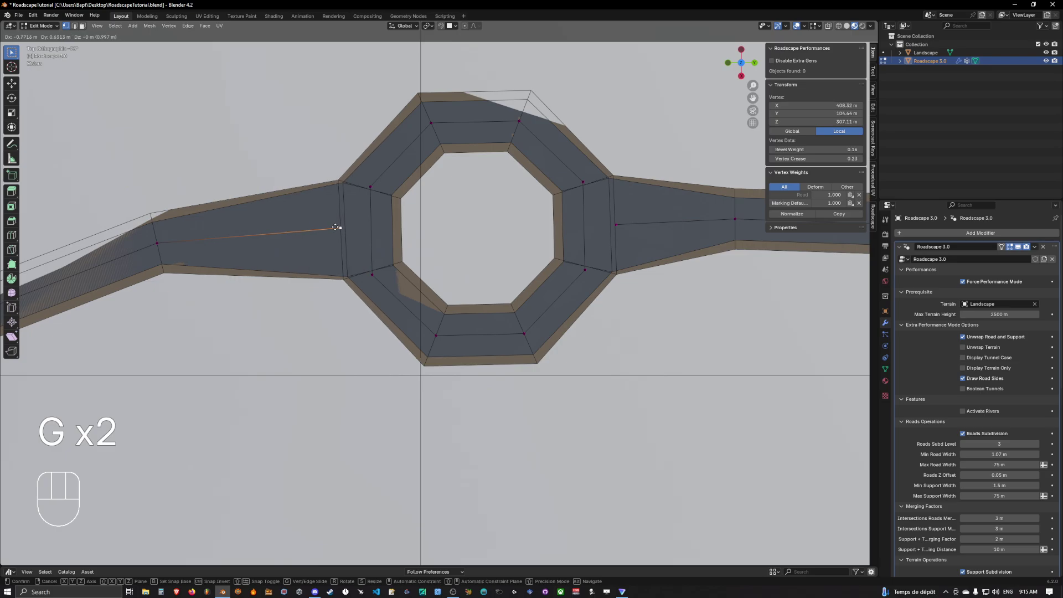
{"action": "left_click", "coordinate": [336, 227]}
{"action": "scroll", "coordinate": [357, 239], "scroll_direction": "down", "scroll_amount": 3}
{"action": "scroll", "coordinate": [357, 239], "scroll_direction": "up", "scroll_amount": 1}
{"action": "middle_click_drag", "start_coordinate": [540, 222], "coordinate": [424, 251], "text": "shift"}
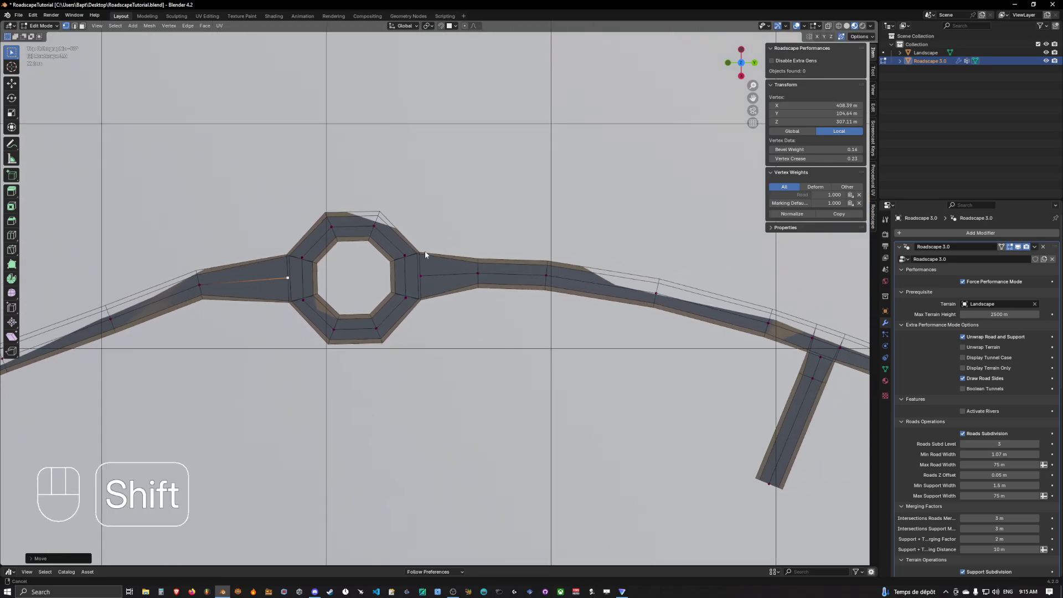
{"action": "scroll", "coordinate": [424, 250], "scroll_direction": "up", "scroll_amount": 2}
Step: Subdivide the right road edge by the ring, slide the new vertex and set its Bevel Weight and Crease
{"action": "left_click", "coordinate": [551, 272], "text": "shift"}
{"action": "right_click", "coordinate": [484, 276]}
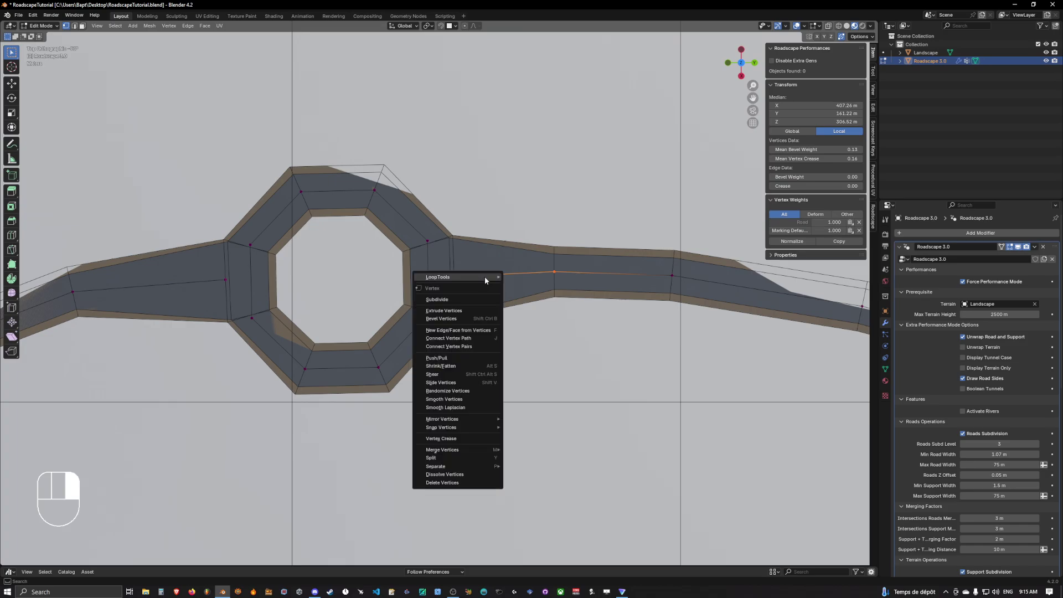
{"action": "left_click", "coordinate": [475, 298]}
{"action": "left_click", "coordinate": [502, 275]}
{"action": "key", "text": "g"}
{"action": "key", "text": "g"}
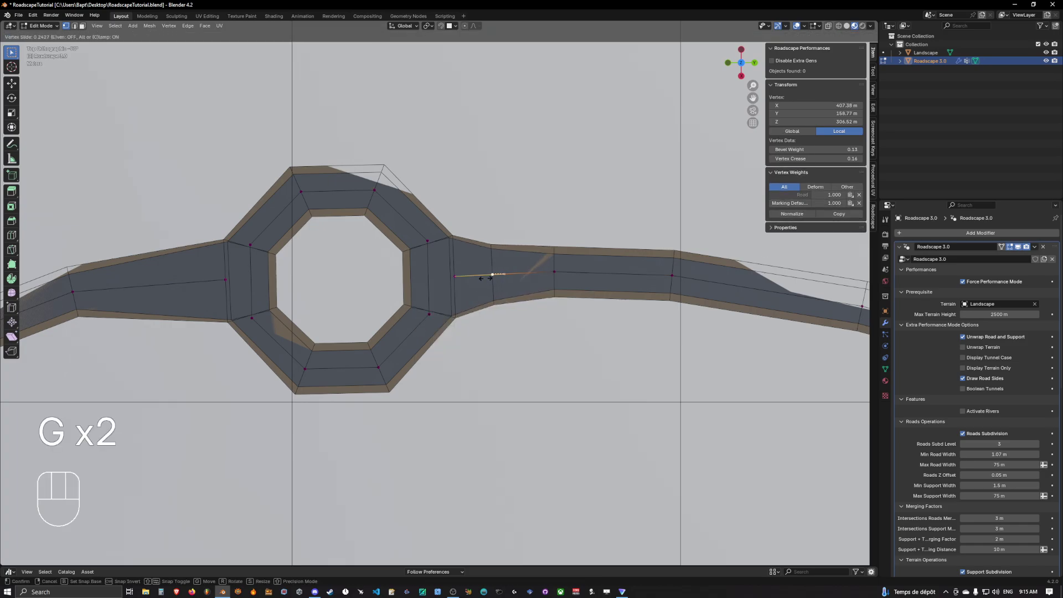
{"action": "left_click", "coordinate": [474, 279]}
{"action": "mouse_move", "coordinate": [474, 279]}
{"action": "middle_mouse_down", "text": "shift"}
{"action": "mouse_move", "coordinate": [639, 282]}
{"action": "mouse_move", "coordinate": [498, 272]}
{"action": "middle_mouse_up", "text": "shift"}
{"action": "left_click", "coordinate": [841, 147]}
{"action": "type", "text": "0.1"}
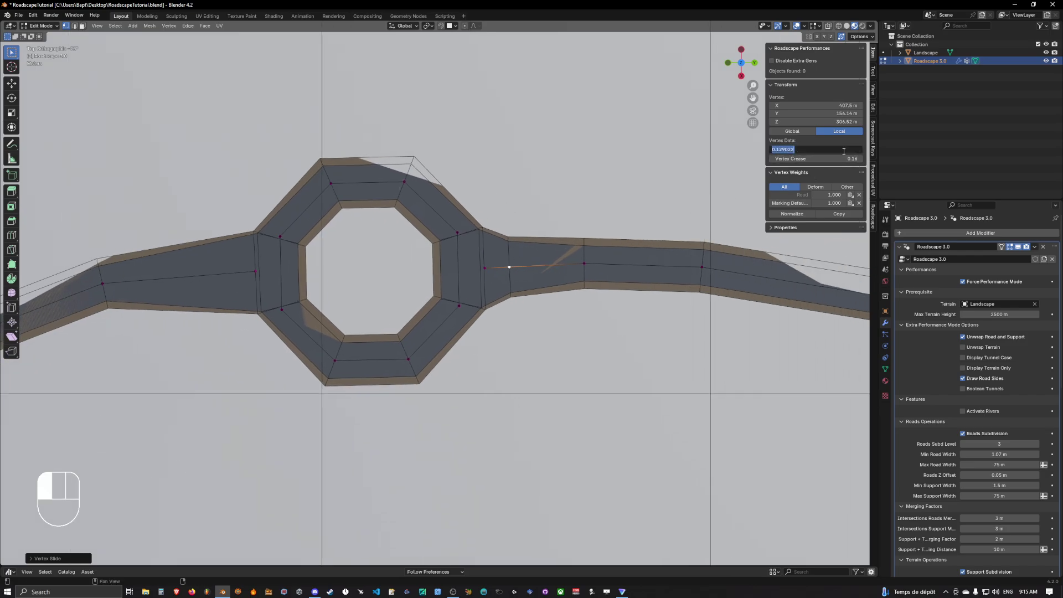
{"action": "key", "text": "Return"}
{"action": "left_click", "coordinate": [849, 158]}
{"action": "type", "text": "0."}
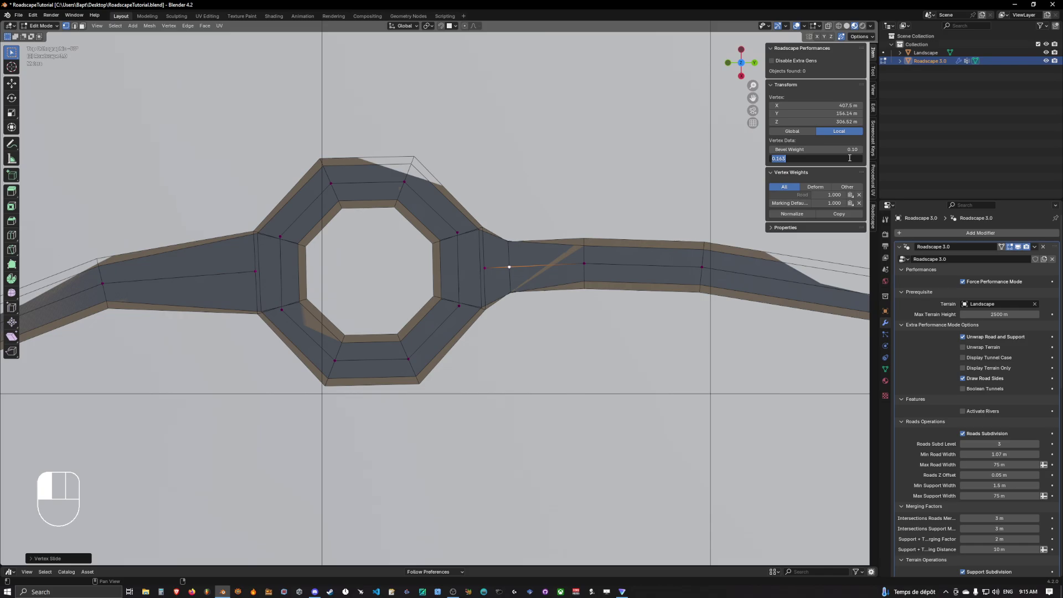
{"action": "type", "text": "1"}
{"action": "key", "text": "Return"}
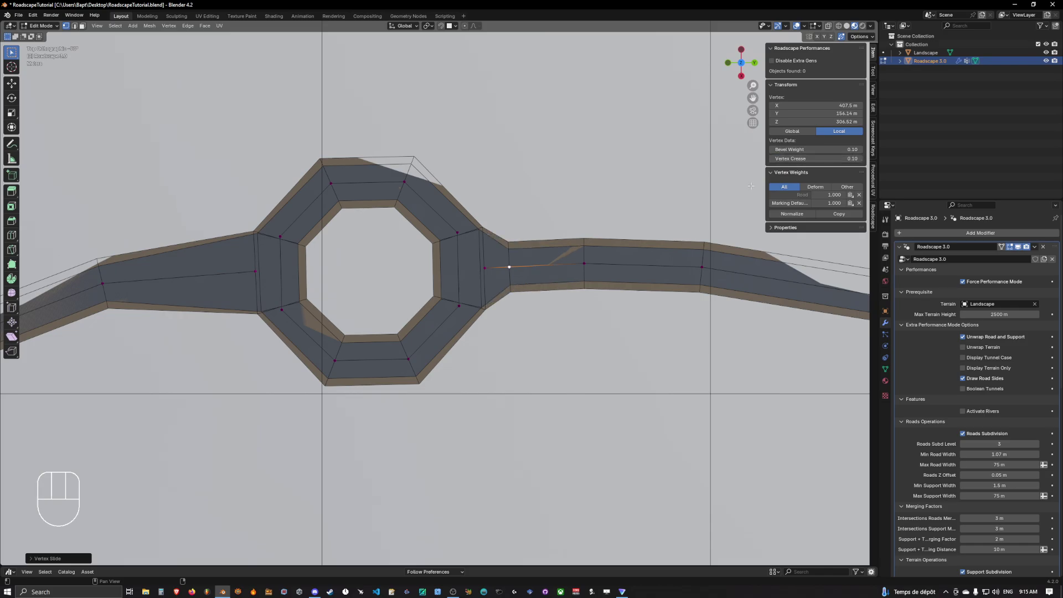
Step: Subdivide the left road edge, give the new vertex bevel weight and crease 0.10, and slide it toward the ring
{"action": "middle_click_drag", "start_coordinate": [415, 274], "coordinate": [541, 258], "text": "shift"}
{"action": "left_click", "coordinate": [233, 263]}
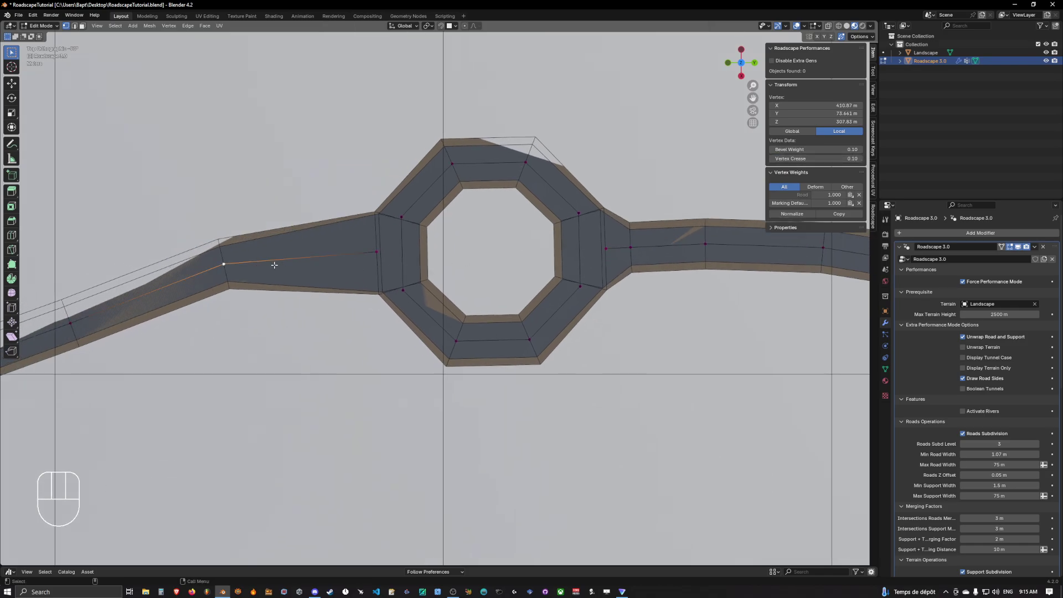
{"action": "right_click", "coordinate": [329, 259]}
{"action": "left_click", "coordinate": [320, 259]}
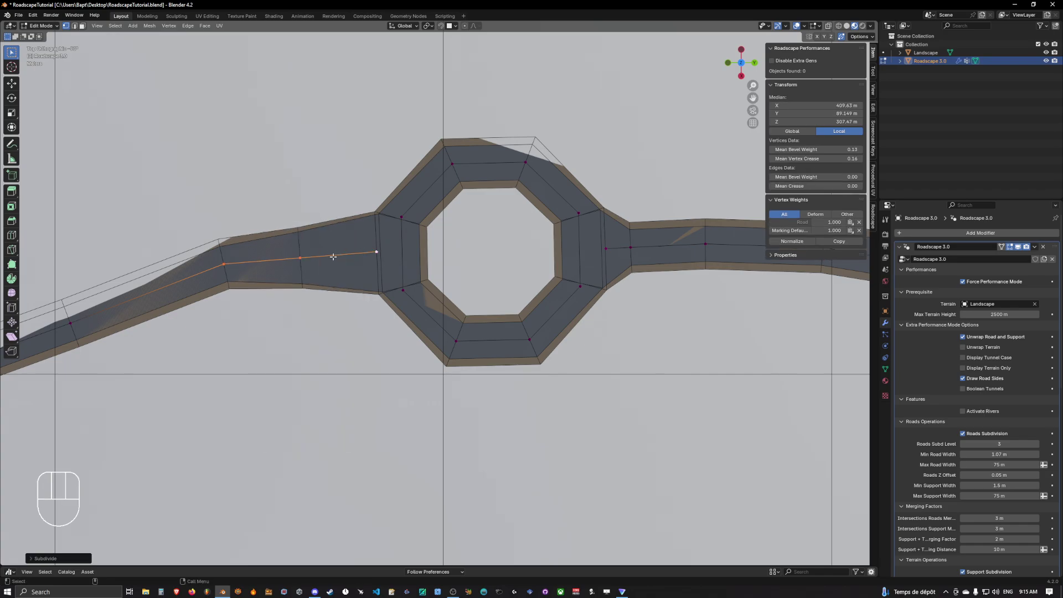
{"action": "left_click", "coordinate": [840, 153]}
{"action": "type", "text": "1"}
{"action": "key", "text": "Return"}
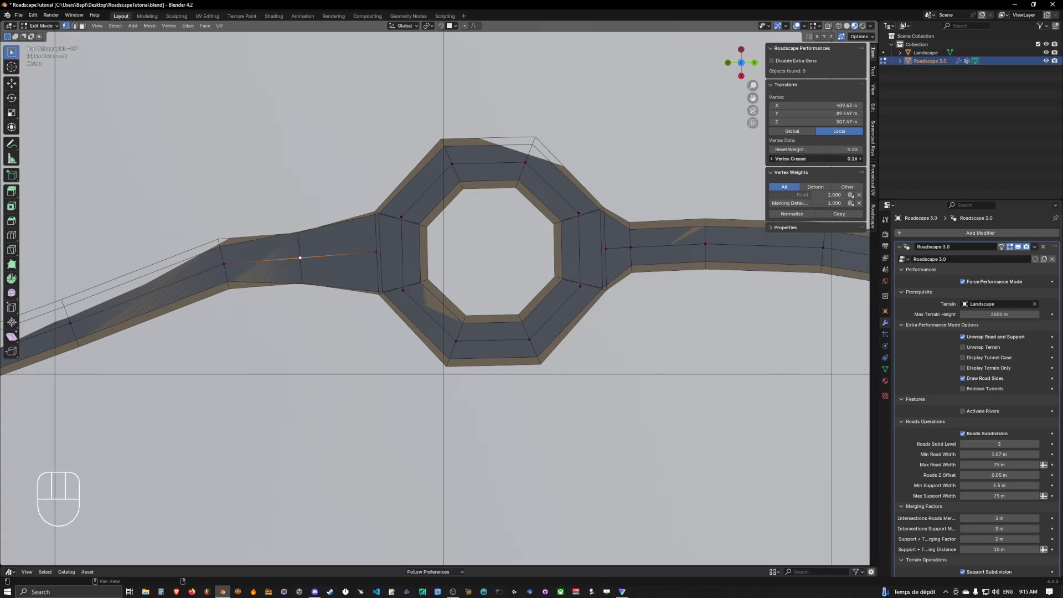
{"action": "type", "text": "0.1"}
{"action": "key", "text": "Return"}
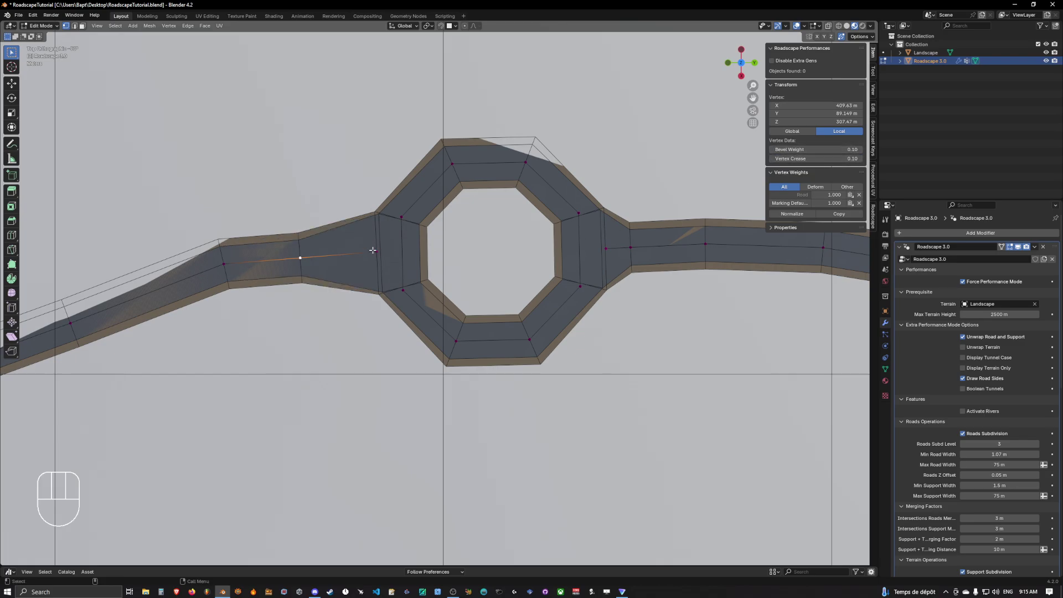
{"action": "key", "text": "g"}
{"action": "key", "text": "g"}
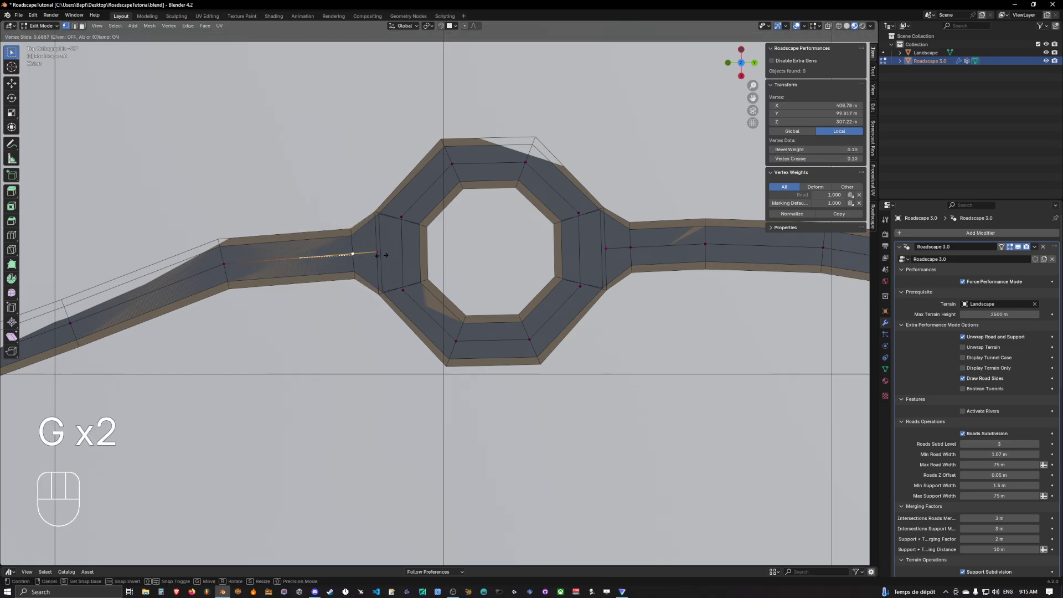
{"action": "left_click", "coordinate": [380, 255]}
Step: Check the performance setting, then vertex-slide two left-road vertices along the curve into the roundabout
{"action": "key", "text": "Tab"}
{"action": "key", "text": "q"}
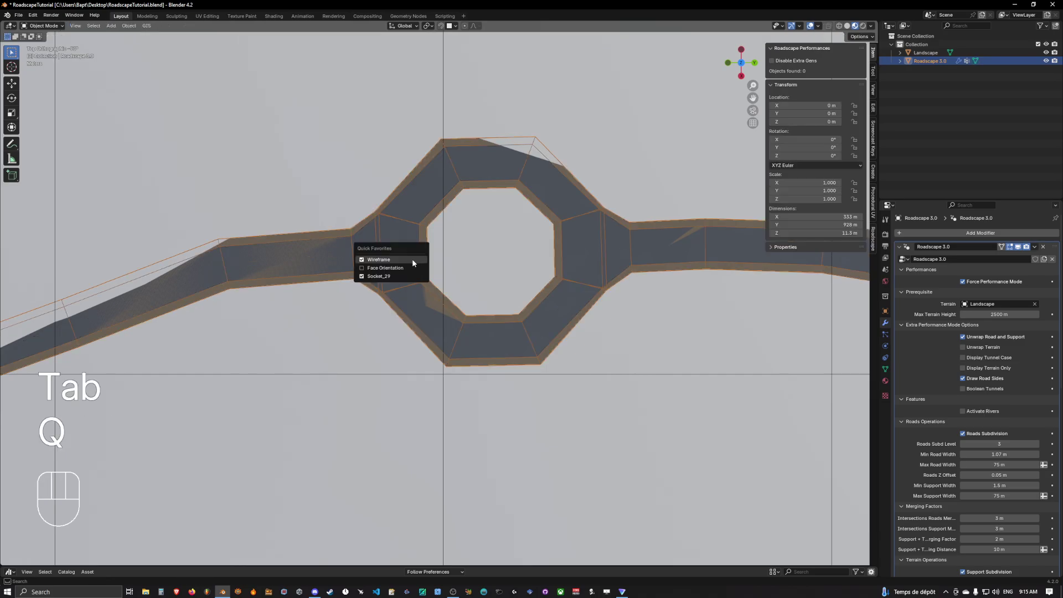
{"action": "key", "text": "Tab"}
{"action": "scroll", "coordinate": [285, 268], "scroll_direction": "down", "scroll_amount": 5}
{"action": "scroll", "coordinate": [324, 295], "scroll_direction": "up", "scroll_amount": 1}
{"action": "key", "text": "g"}
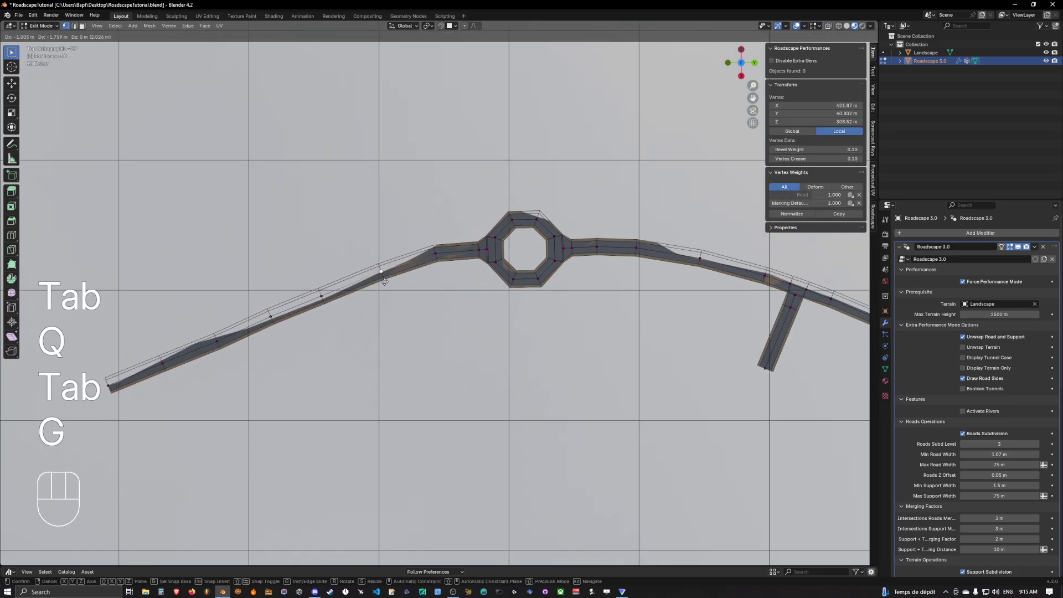
{"action": "key", "text": "g"}
{"action": "left_click", "coordinate": [268, 314]}
{"action": "key", "text": "g"}
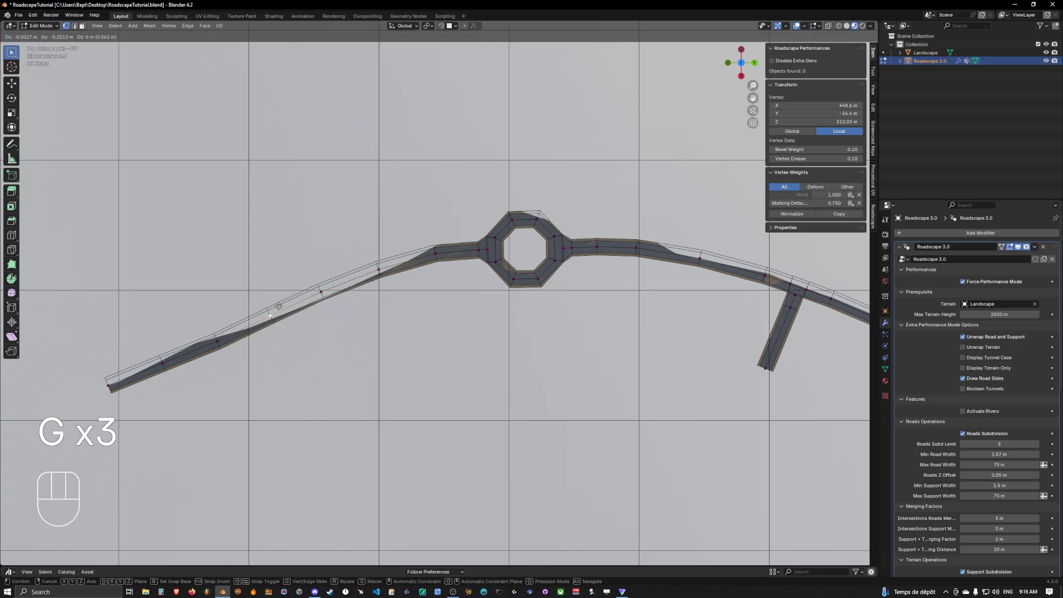
{"action": "left_click", "coordinate": [417, 288]}
Step: In Object Mode, turn off Force Performance Mode to view the full smooth roundabout, then reshow Landscape
{"action": "key", "text": "Tab"}
{"action": "middle_click_drag", "start_coordinate": [525, 255], "coordinate": [433, 272], "text": "shift"}
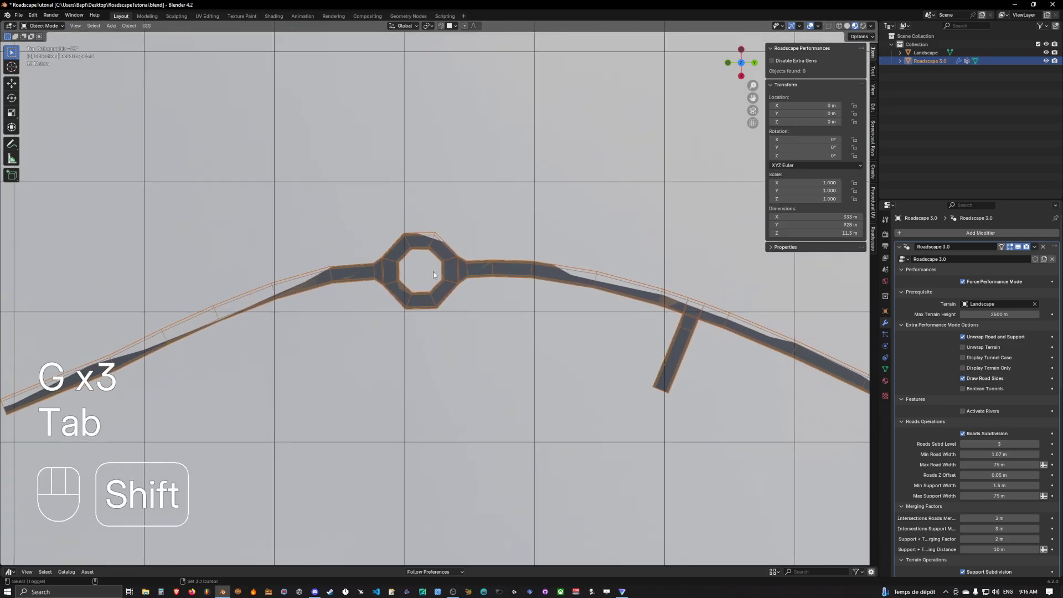
{"action": "scroll", "coordinate": [433, 271], "scroll_direction": "up", "scroll_amount": 4}
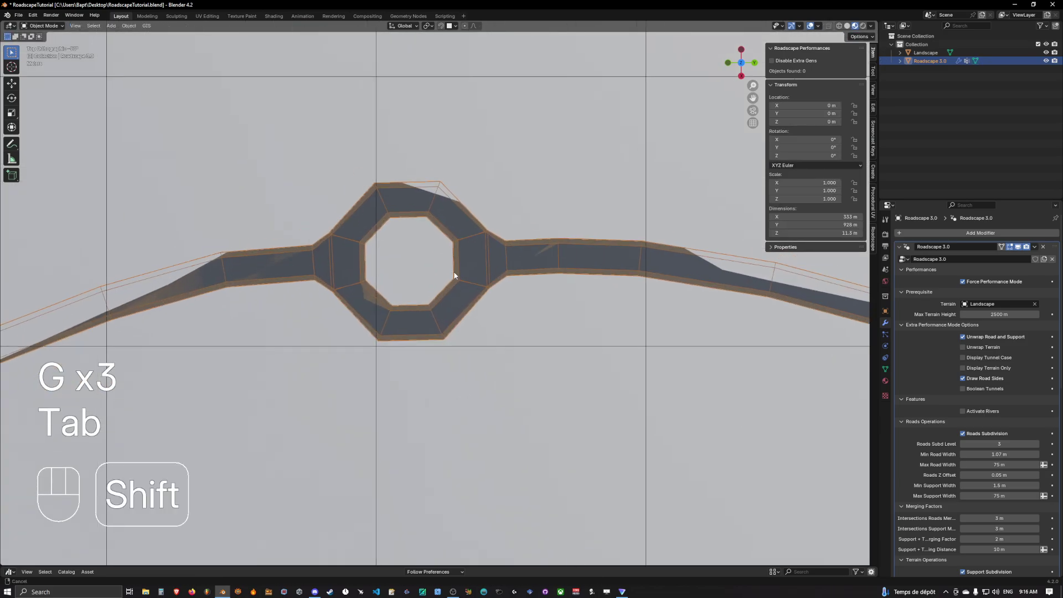
{"action": "left_click", "coordinate": [1046, 52]}
{"action": "key", "text": "q"}
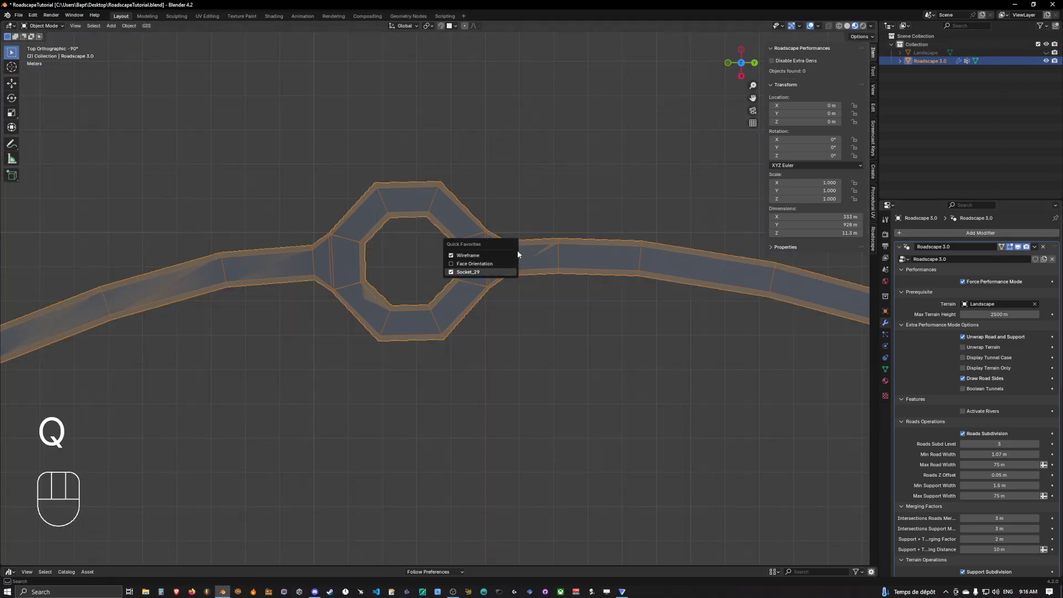
{"action": "left_click", "coordinate": [506, 272]}
{"action": "scroll", "coordinate": [527, 280], "scroll_direction": "up", "scroll_amount": 3}
{"action": "mouse_move", "coordinate": [527, 280]}
{"action": "middle_mouse_down"}
{"action": "mouse_move", "coordinate": [461, 221]}
{"action": "mouse_move", "coordinate": [475, 252]}
{"action": "mouse_move", "coordinate": [453, 248]}
{"action": "mouse_move", "coordinate": [464, 241]}
{"action": "mouse_move", "coordinate": [428, 252]}
{"action": "mouse_move", "coordinate": [338, 249]}
{"action": "mouse_move", "coordinate": [383, 274]}
{"action": "mouse_move", "coordinate": [409, 243]}
{"action": "mouse_move", "coordinate": [351, 249]}
{"action": "mouse_move", "coordinate": [622, 247]}
{"action": "mouse_move", "coordinate": [467, 292]}
{"action": "mouse_move", "coordinate": [582, 261]}
{"action": "mouse_move", "coordinate": [468, 275]}
{"action": "mouse_move", "coordinate": [500, 316]}
{"action": "mouse_move", "coordinate": [568, 318]}
{"action": "mouse_move", "coordinate": [437, 296]}
{"action": "middle_mouse_up"}
{"action": "scroll", "coordinate": [460, 221], "scroll_direction": "up", "scroll_amount": 2}
{"action": "scroll", "coordinate": [399, 232], "scroll_direction": "down", "scroll_amount": 3, "text": "shift"}
{"action": "scroll", "coordinate": [374, 226], "scroll_direction": "up", "scroll_amount": 3}
{"action": "scroll", "coordinate": [448, 265], "scroll_direction": "up", "scroll_amount": 2}
{"action": "scroll", "coordinate": [620, 244], "scroll_direction": "up", "scroll_amount": 2}
{"action": "scroll", "coordinate": [544, 315], "scroll_direction": "up", "scroll_amount": 2}
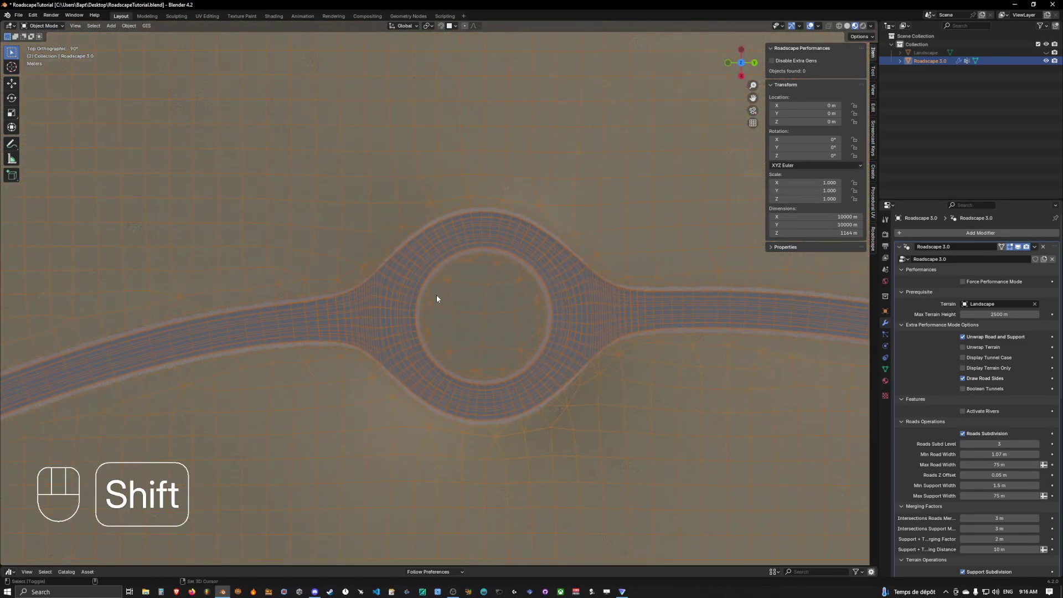
{"action": "scroll", "coordinate": [512, 283], "scroll_direction": "up", "scroll_amount": 2}
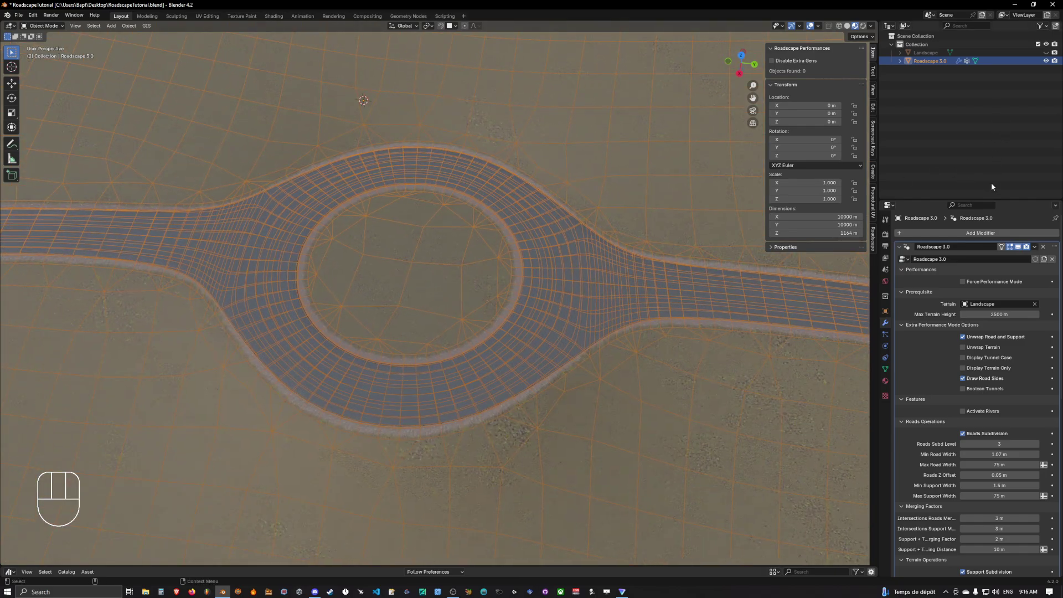
{"action": "left_click", "coordinate": [1046, 53]}
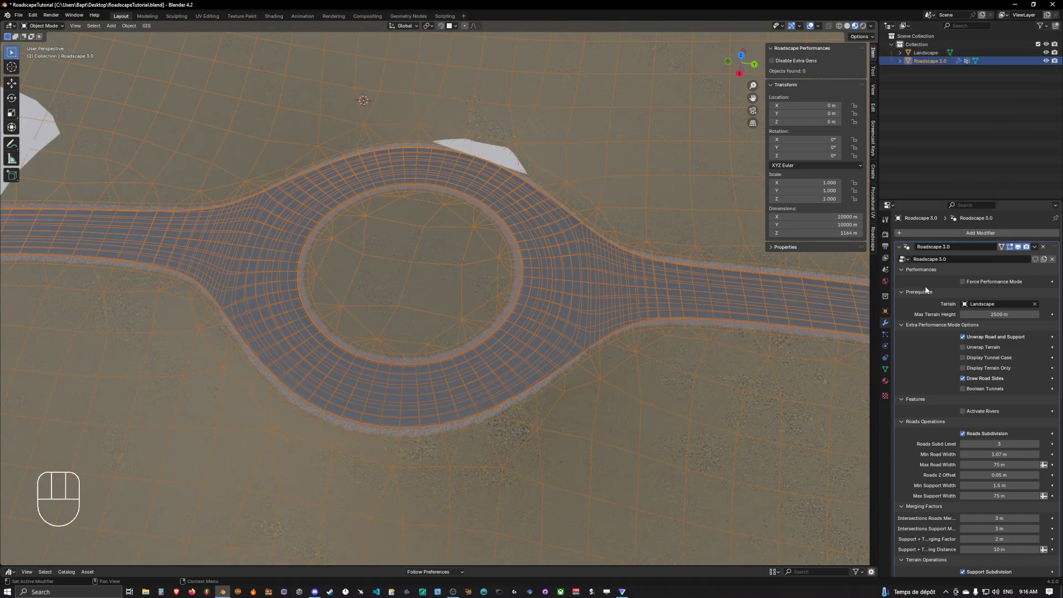
Step: With performance mode back on, duplicate a road face into the roundabout's centre
{"action": "key", "text": "q"}
{"action": "left_click", "coordinate": [480, 279]}
{"action": "middle_click_drag", "start_coordinate": [480, 280], "coordinate": [519, 289], "text": "alt"}
{"action": "key", "text": "Tab"}
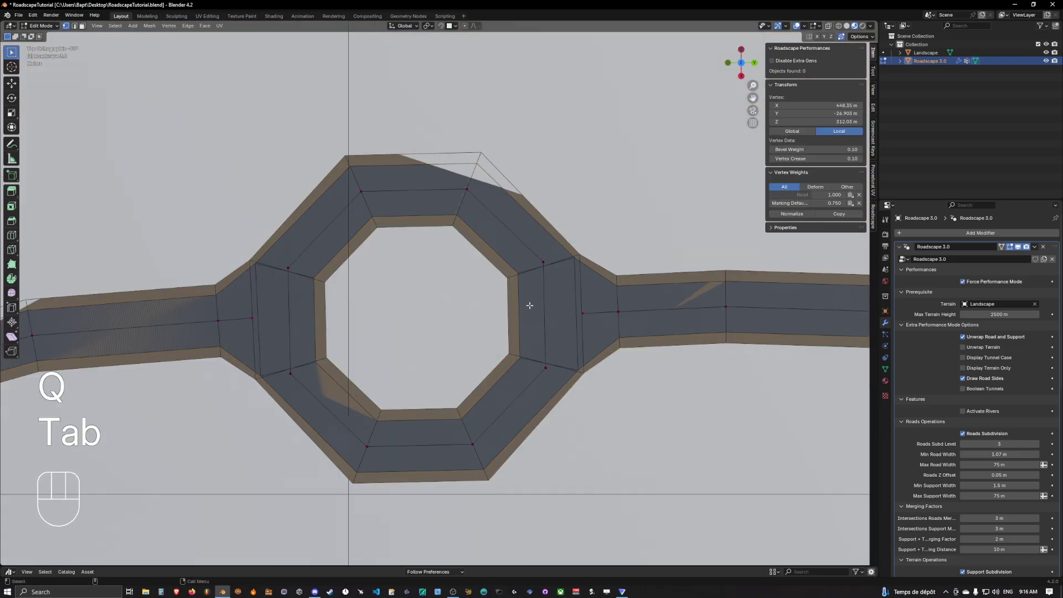
{"action": "scroll", "coordinate": [529, 305], "scroll_direction": "down", "scroll_amount": 2}
{"action": "key", "text": "2"}
{"action": "scroll", "coordinate": [582, 323], "scroll_direction": "up", "scroll_amount": 1}
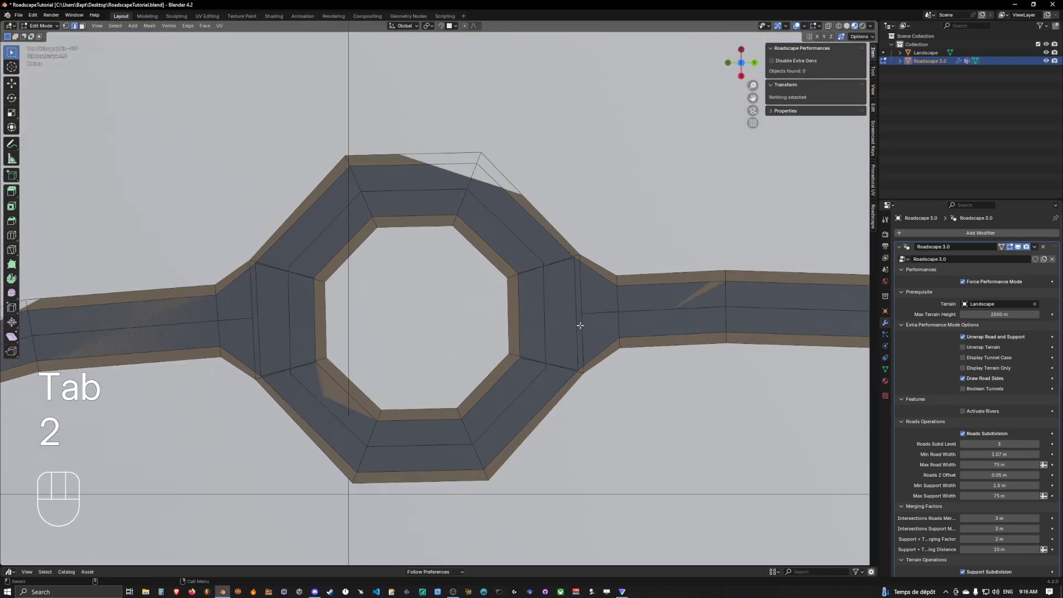
{"action": "left_click", "coordinate": [595, 315]}
{"action": "key", "text": "shift+d"}
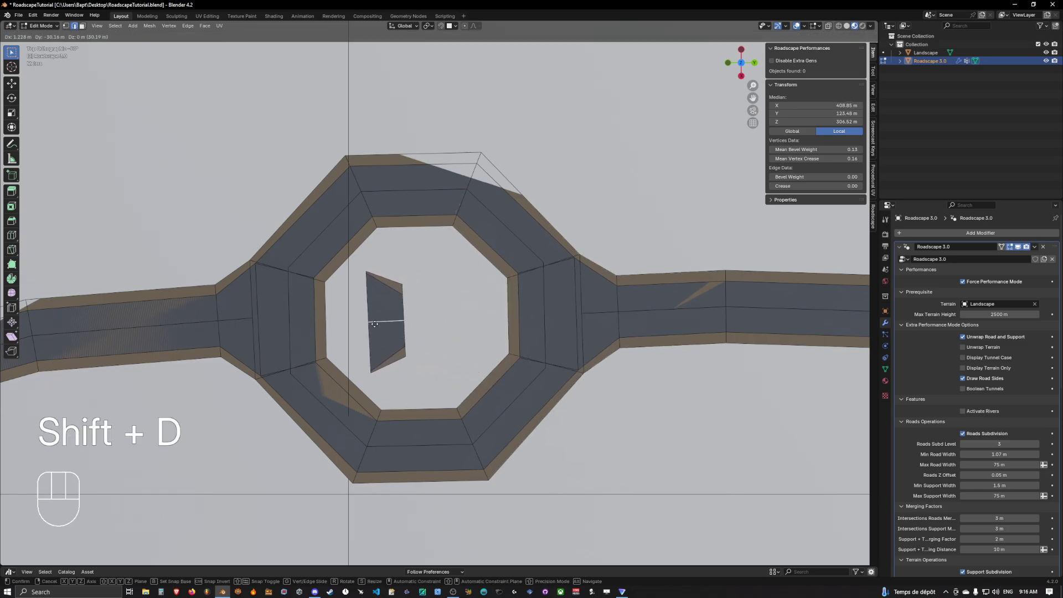
{"action": "left_click", "coordinate": [340, 323]}
Step: Stretch the copy across the centre and give it bevel weight 0.14 and crease 0.23
{"action": "key", "text": "1"}
{"action": "key", "text": "g"}
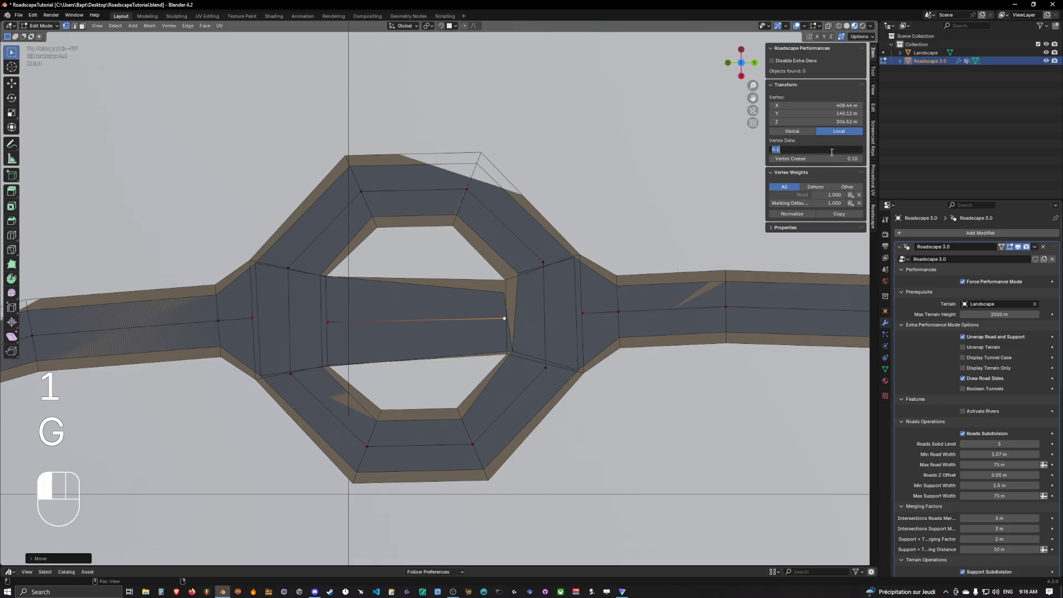
{"action": "type", "text": "4"}
{"action": "key", "text": "Return"}
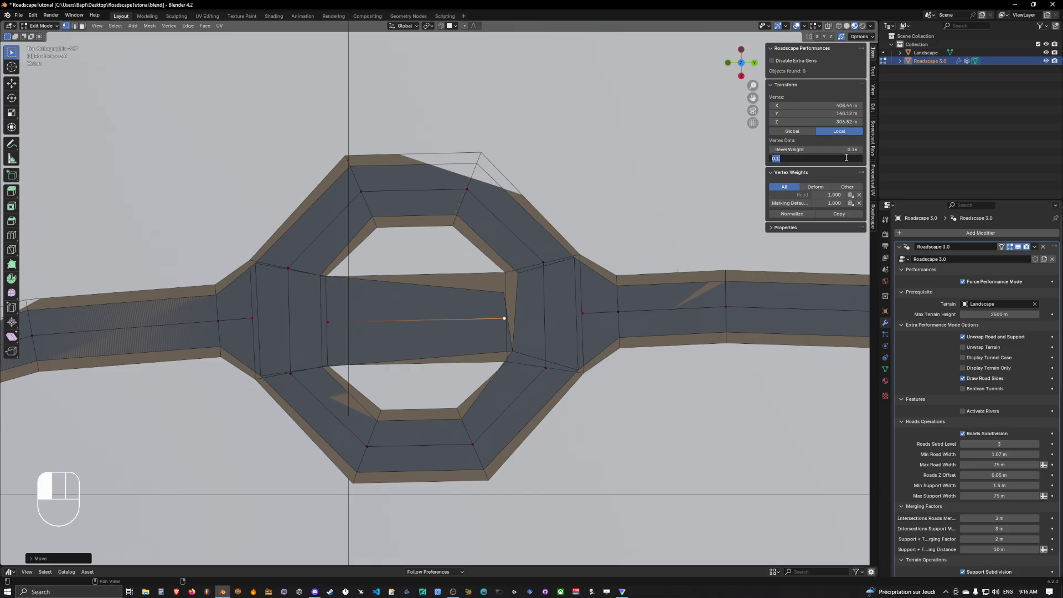
{"action": "type", "text": "0.25"}
{"action": "key", "text": "Return"}
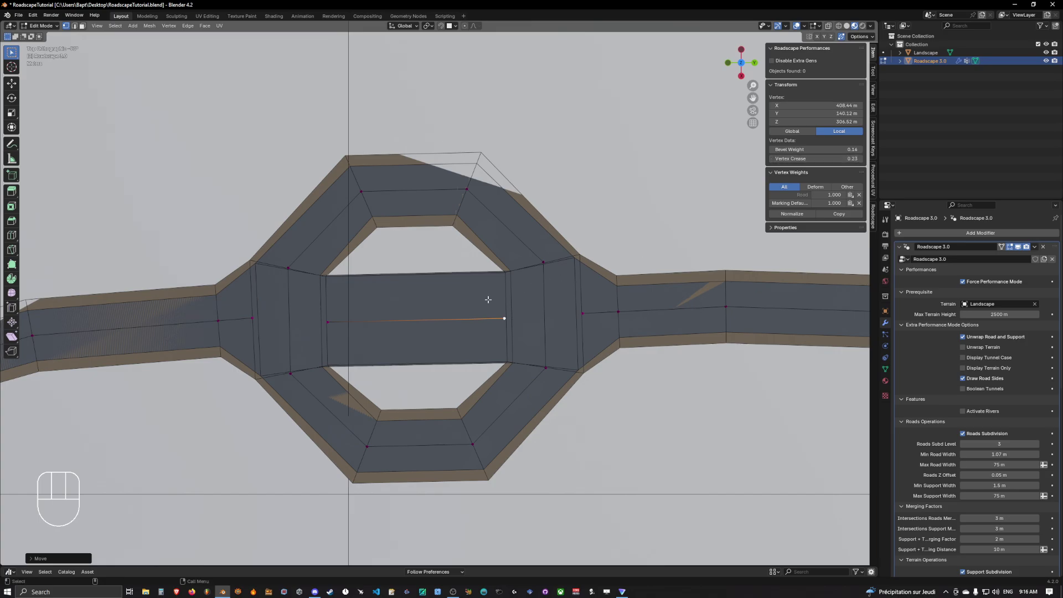
{"action": "key", "text": "Tab"}
Step: Preview the crossing at full detail in perspective, then restore performance mode
{"action": "key", "text": "q"}
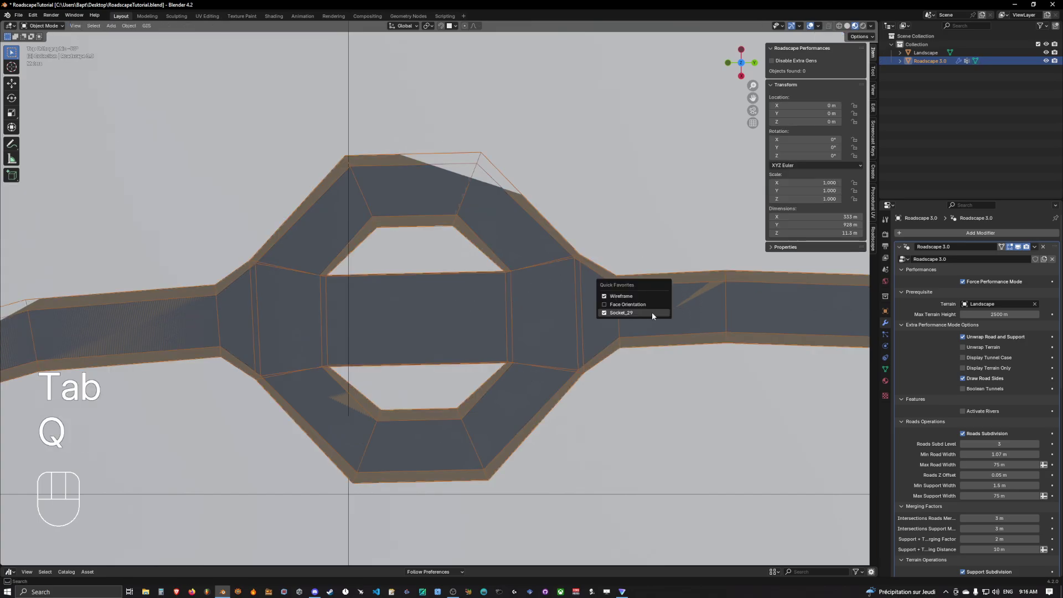
{"action": "left_click", "coordinate": [591, 309]}
{"action": "mouse_move", "coordinate": [564, 314]}
{"action": "middle_mouse_down"}
{"action": "mouse_move", "coordinate": [495, 282]}
{"action": "mouse_move", "coordinate": [481, 294]}
{"action": "mouse_move", "coordinate": [536, 246]}
{"action": "middle_mouse_up"}
{"action": "scroll", "coordinate": [452, 271], "scroll_direction": "up", "scroll_amount": 5}
{"action": "scroll", "coordinate": [526, 305], "scroll_direction": "up", "scroll_amount": 4}
{"action": "scroll", "coordinate": [527, 305], "scroll_direction": "down", "scroll_amount": 3}
{"action": "scroll", "coordinate": [541, 302], "scroll_direction": "down", "scroll_amount": 4}
{"action": "scroll", "coordinate": [483, 301], "scroll_direction": "up", "scroll_amount": 1}
{"action": "key", "text": "q"}
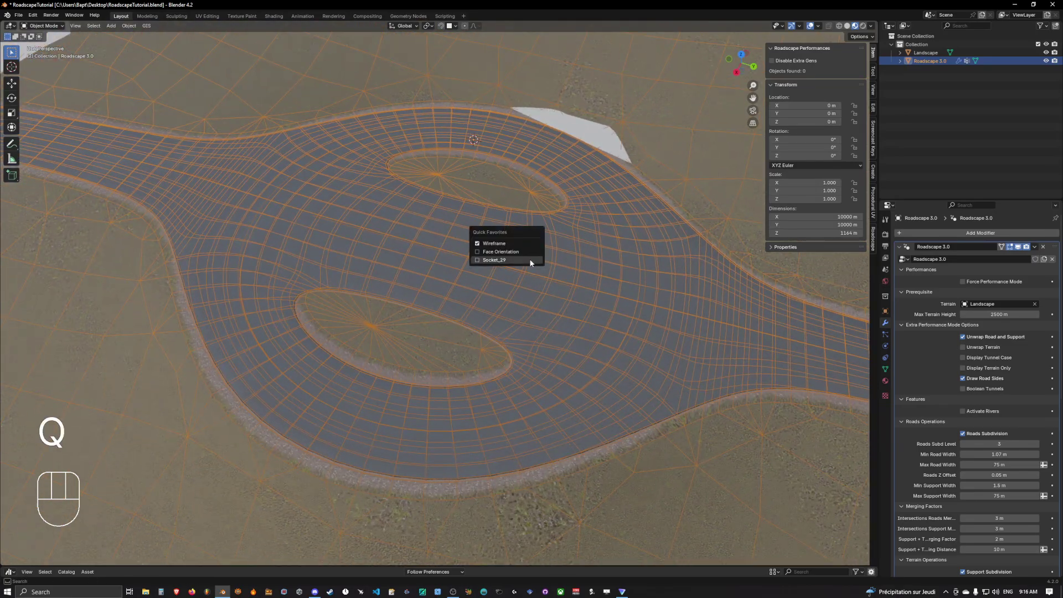
{"action": "left_click", "coordinate": [530, 263]}
Step: Subdivide the crossing's centre edge and lower the midpoint vertex crease to 0.14
{"action": "key", "text": "Tab"}
{"action": "mouse_move", "coordinate": [501, 288]}
{"action": "middle_mouse_down"}
{"action": "mouse_move", "coordinate": [521, 292]}
{"action": "mouse_move", "coordinate": [391, 304]}
{"action": "middle_mouse_up"}
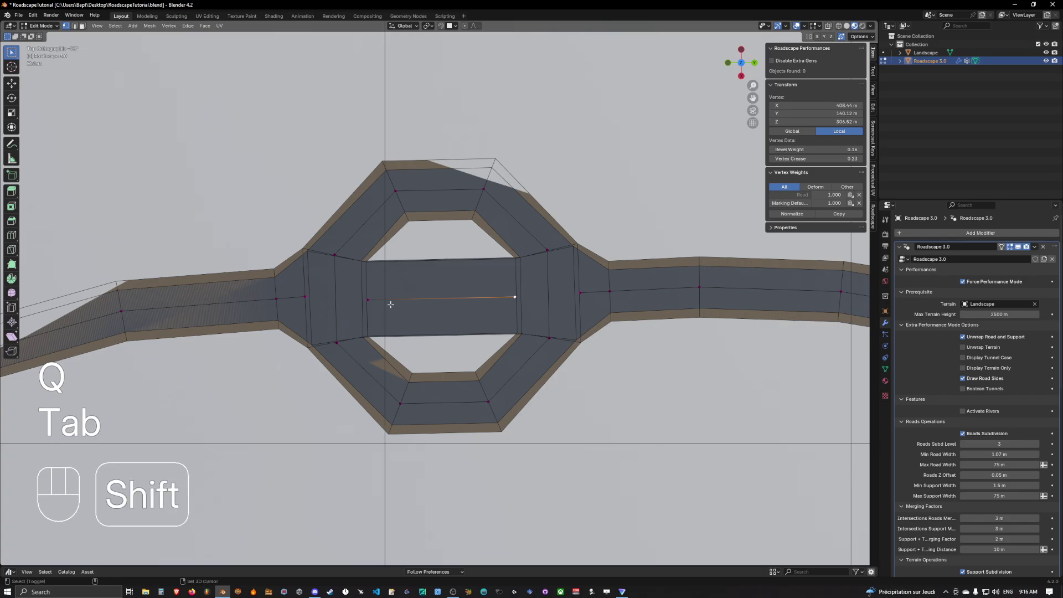
{"action": "right_click", "coordinate": [446, 302]}
{"action": "left_click", "coordinate": [441, 306]}
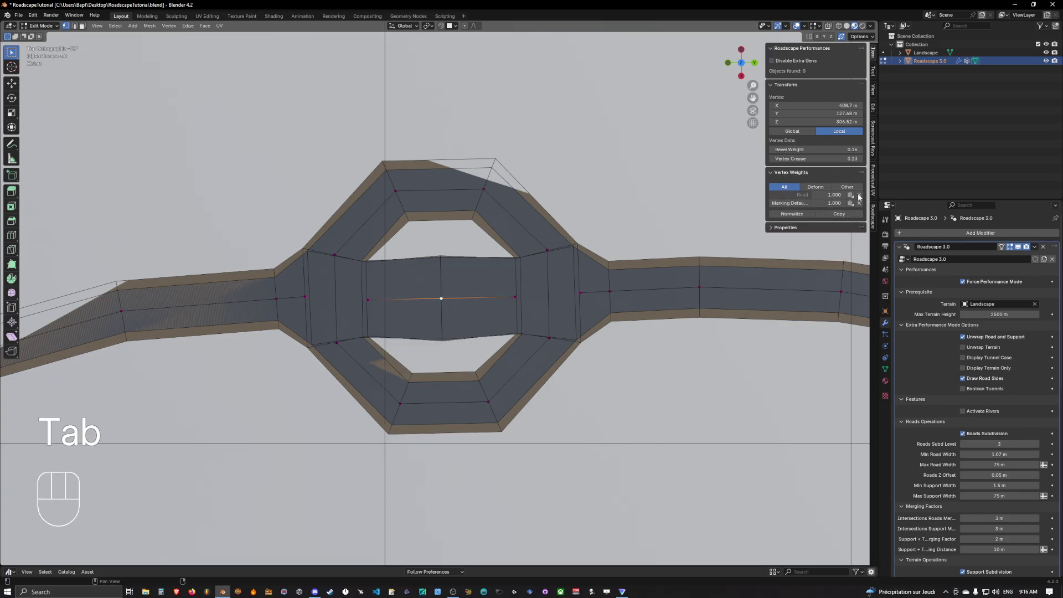
{"action": "left_click_drag", "start_coordinate": [841, 158], "coordinate": [822, 157], "text": "shift"}
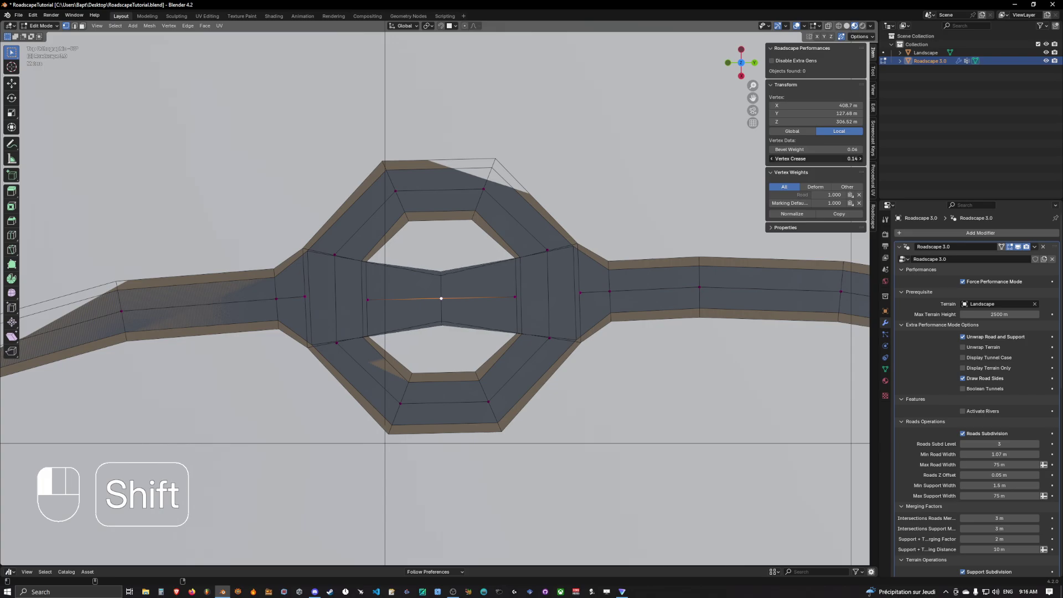
Step: Render the finished crossing roundabout at full detail and view it from above
{"action": "key", "text": "Tab"}
{"action": "key", "text": "q"}
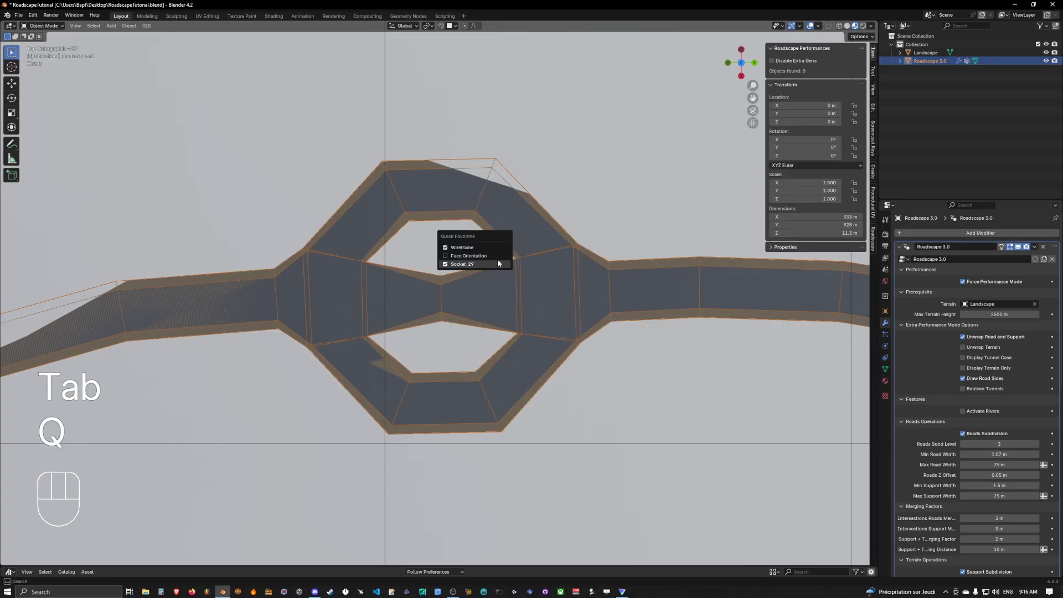
{"action": "left_click", "coordinate": [498, 264]}
{"action": "mouse_move", "coordinate": [480, 287]}
{"action": "middle_mouse_down"}
{"action": "mouse_move", "coordinate": [456, 261]}
{"action": "mouse_move", "coordinate": [382, 224]}
{"action": "middle_mouse_up"}
{"action": "scroll", "coordinate": [456, 261], "scroll_direction": "up", "scroll_amount": 5}
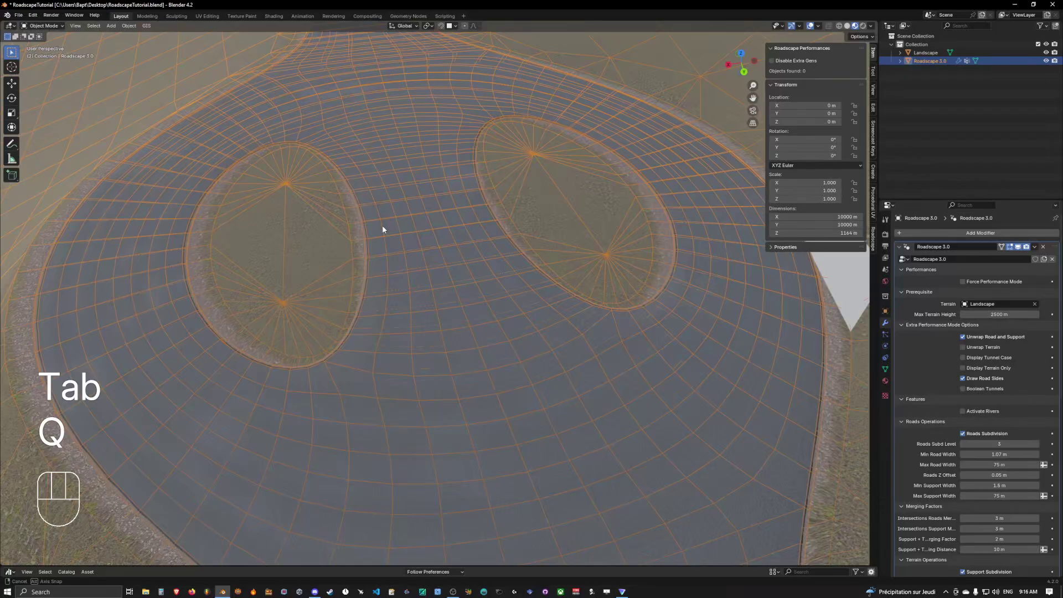
{"action": "mouse_move", "coordinate": [412, 271]}
{"action": "middle_mouse_down"}
{"action": "mouse_move", "coordinate": [498, 240]}
{"action": "mouse_move", "coordinate": [573, 256]}
{"action": "mouse_move", "coordinate": [427, 207]}
{"action": "mouse_move", "coordinate": [441, 261]}
{"action": "mouse_move", "coordinate": [785, 40]}
{"action": "middle_mouse_up"}
{"action": "scroll", "coordinate": [541, 247], "scroll_direction": "down", "scroll_amount": 3}
{"action": "scroll", "coordinate": [446, 258], "scroll_direction": "up", "scroll_amount": 4}
Step: Hide the wireframe and grid overlays and orbit to show both oval islands
{"action": "left_click", "coordinate": [812, 27]}
{"action": "scroll", "coordinate": [502, 255], "scroll_direction": "down", "scroll_amount": 4}
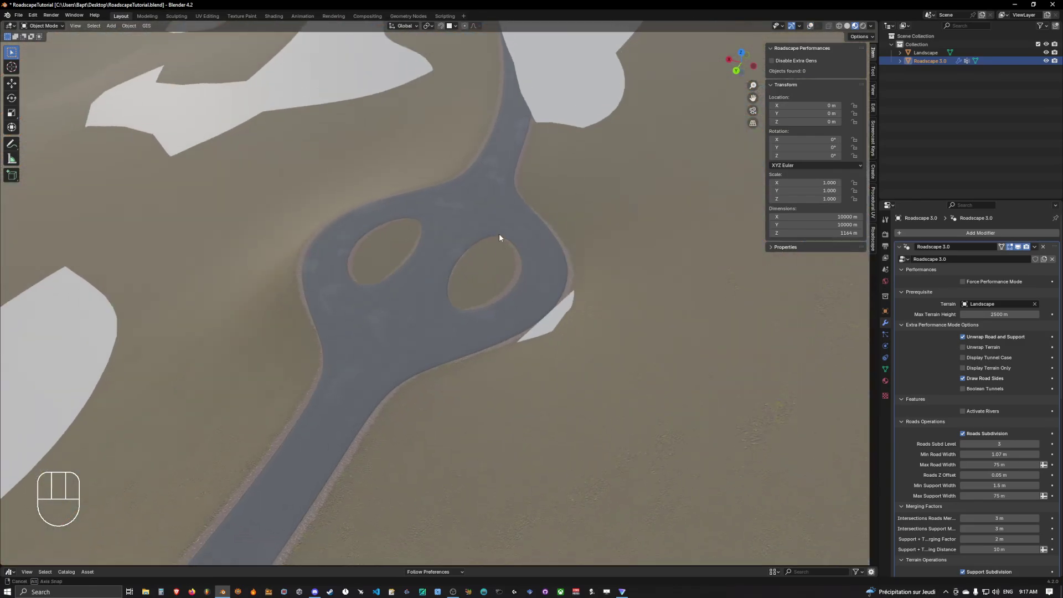
{"action": "scroll", "coordinate": [499, 234], "scroll_direction": "up", "scroll_amount": 4}
{"action": "mouse_move", "coordinate": [515, 230]}
{"action": "middle_mouse_down"}
{"action": "mouse_move", "coordinate": [544, 240]}
{"action": "mouse_move", "coordinate": [572, 233]}
{"action": "middle_mouse_up"}
{"action": "scroll", "coordinate": [545, 240], "scroll_direction": "down", "scroll_amount": 5}
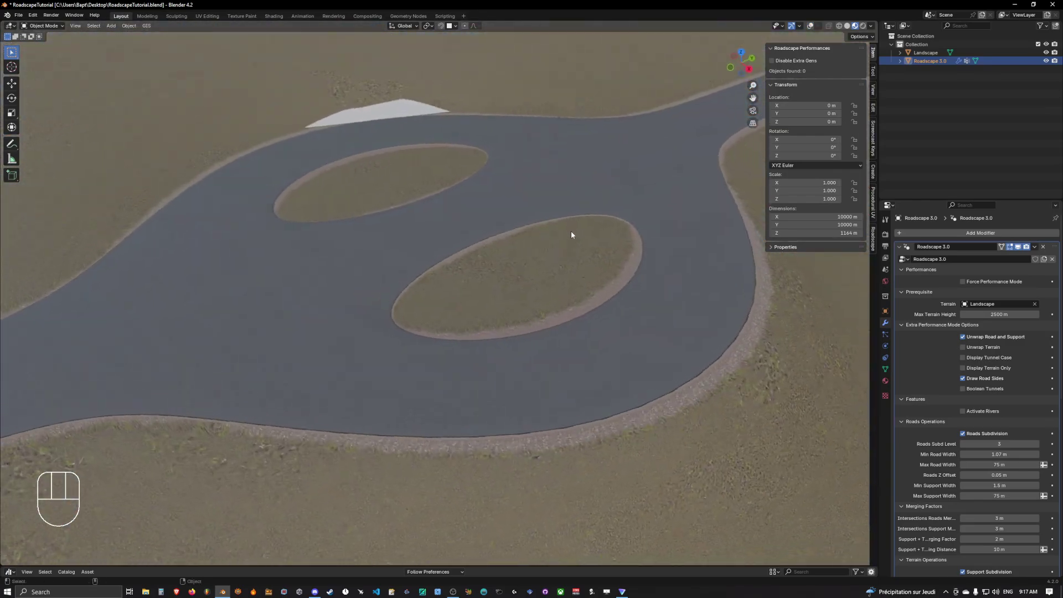
{"action": "scroll", "coordinate": [554, 233], "scroll_direction": "up", "scroll_amount": 2}
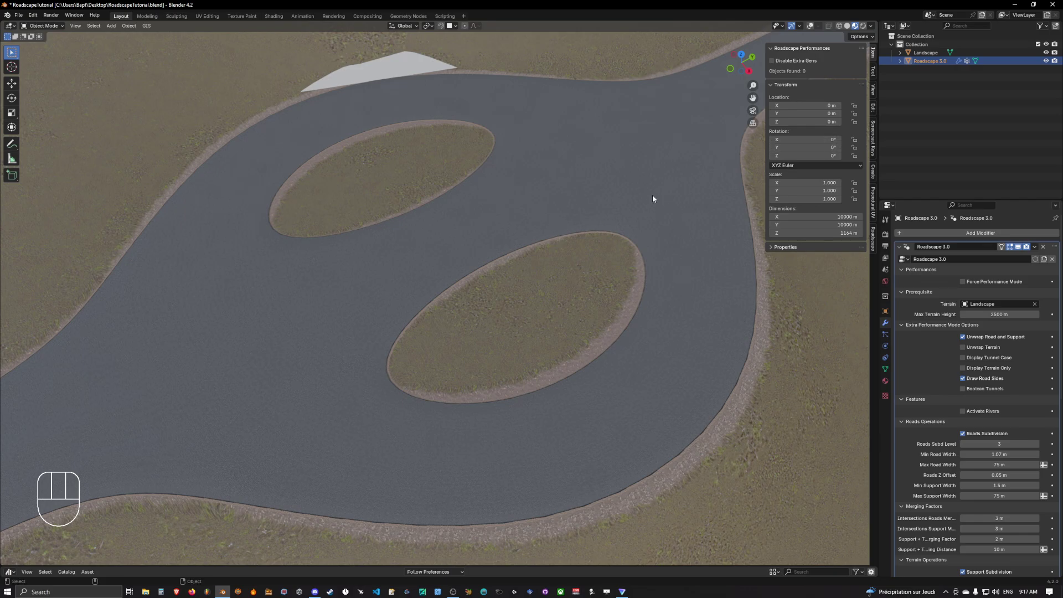
{"action": "mouse_move", "coordinate": [652, 195]}
{"action": "middle_mouse_down"}
{"action": "mouse_move", "coordinate": [634, 200]}
{"action": "mouse_move", "coordinate": [695, 208]}
{"action": "mouse_move", "coordinate": [656, 194]}
{"action": "mouse_move", "coordinate": [563, 207]}
{"action": "mouse_move", "coordinate": [561, 218]}
{"action": "middle_mouse_up"}
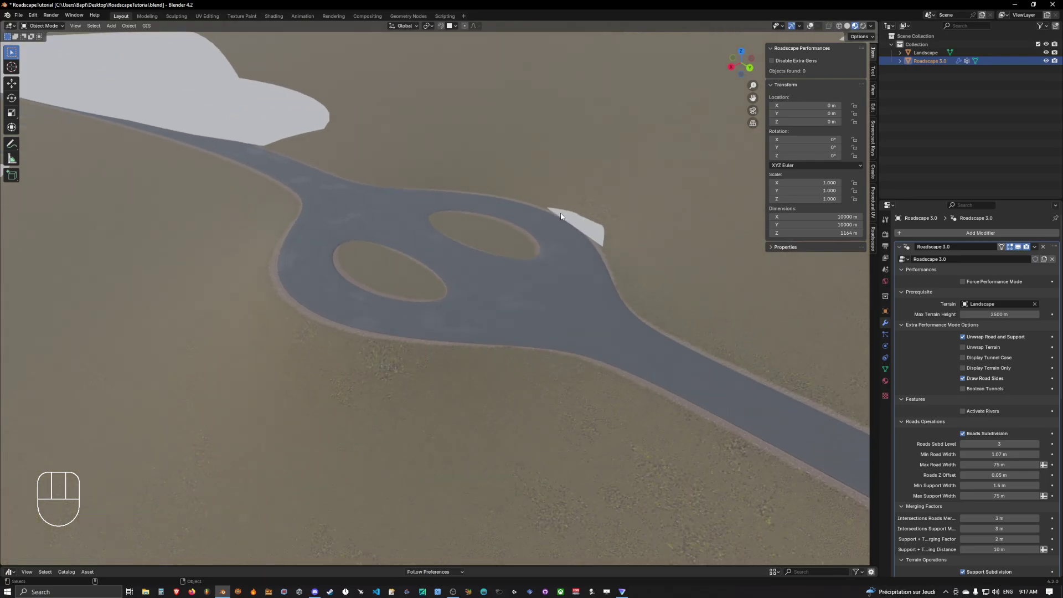